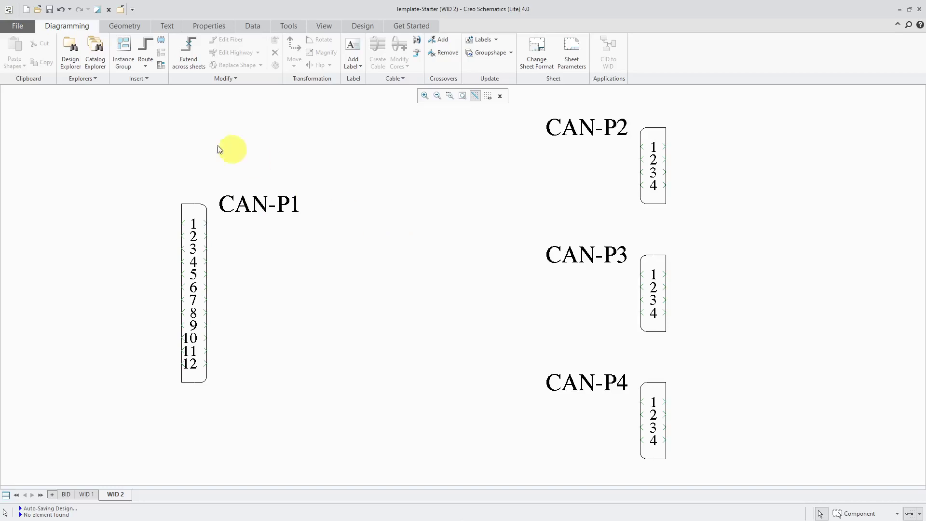
# Open Catalog Explorer filtered to Fibers and review Auto_wire, Routing_Wire and Spare Core
pyautogui.click(95, 62)
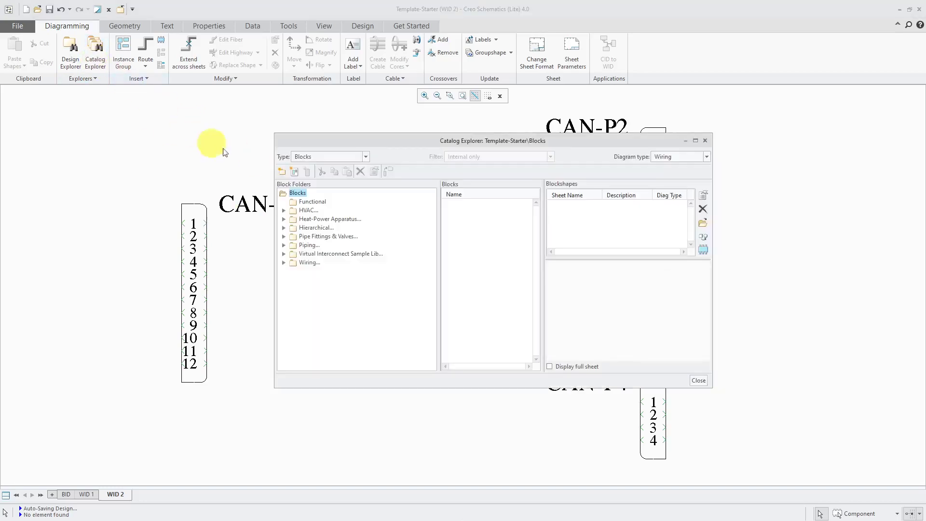
pyautogui.click(336, 160)
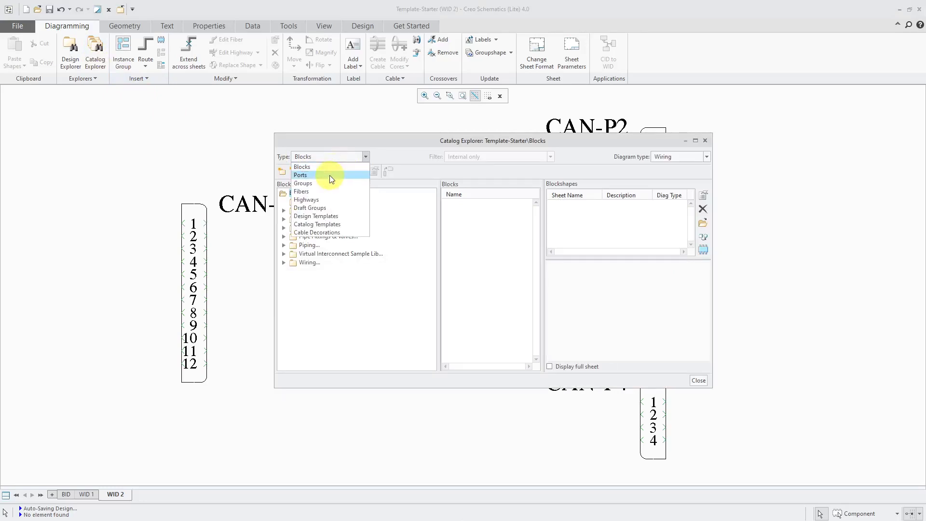
pyautogui.click(329, 191)
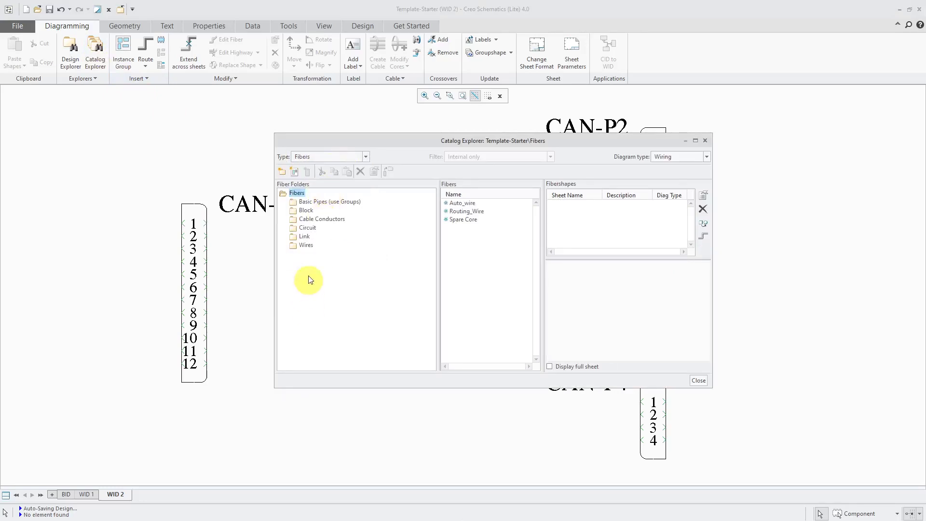
pyautogui.click(466, 204)
pyautogui.click(467, 213)
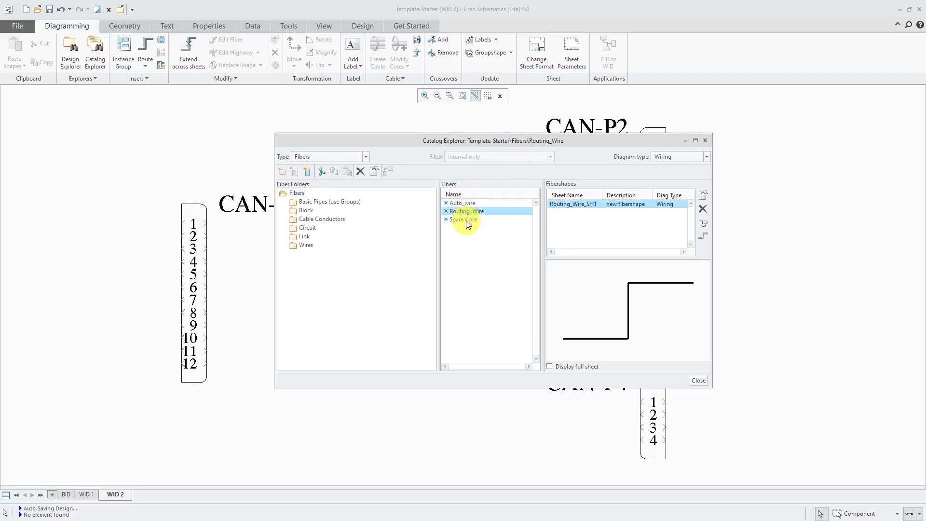
pyautogui.click(466, 221)
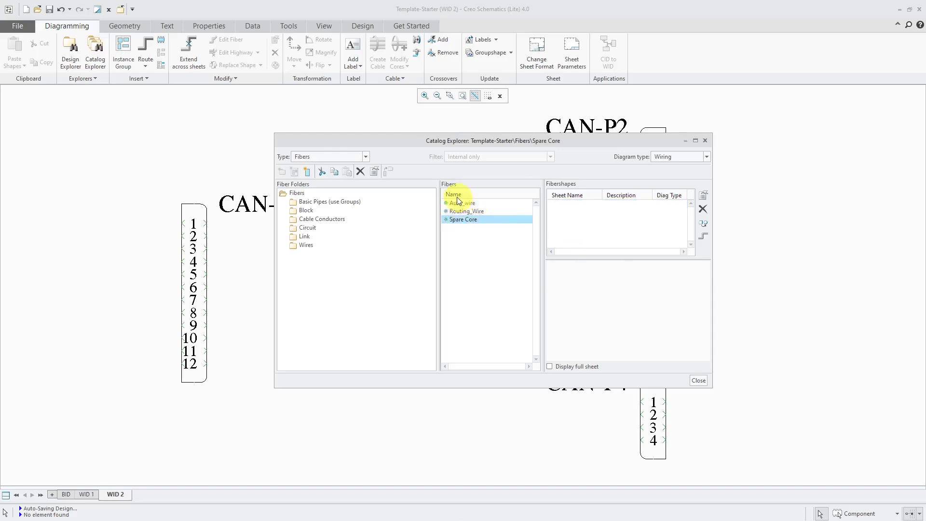
pyautogui.click(297, 193)
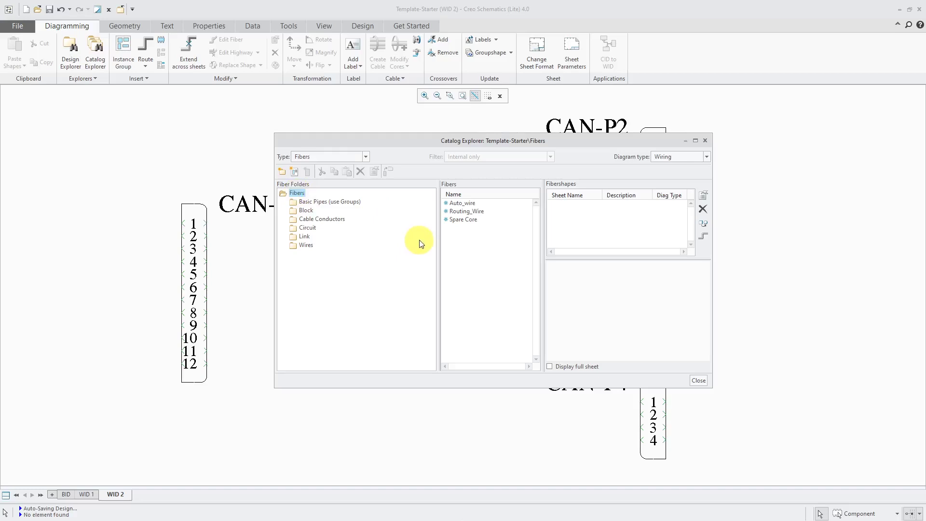
# Create a new fiber, Fiber_11, and open its Fiber Properties dialog
pyautogui.click(299, 175)
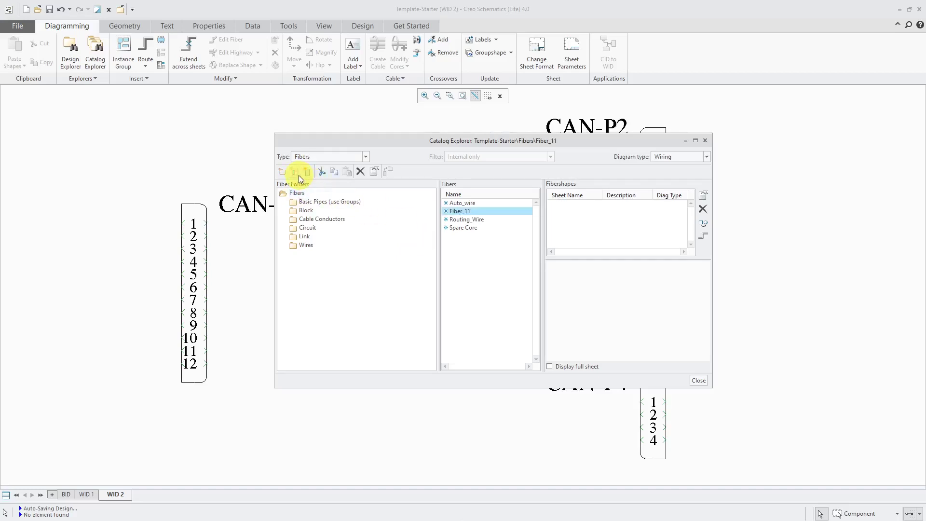
pyautogui.rightClick(466, 213)
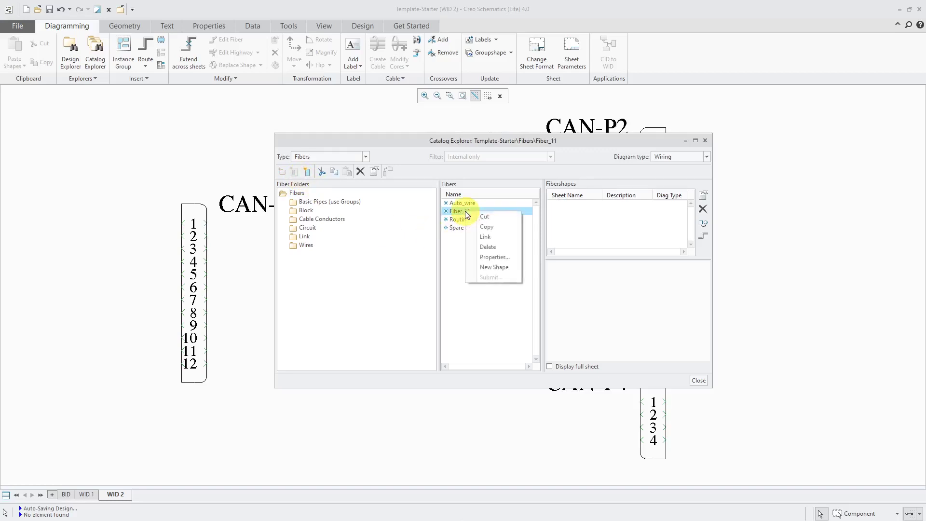
pyautogui.click(491, 257)
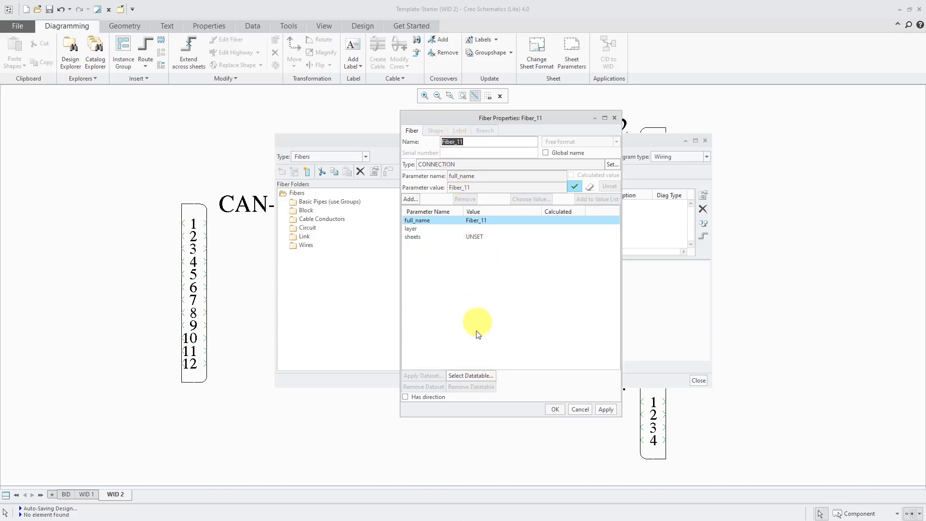
# Assign the Wires > AS22759 datatable to Fiber_11, widening its columns to review values
pyautogui.click(471, 375)
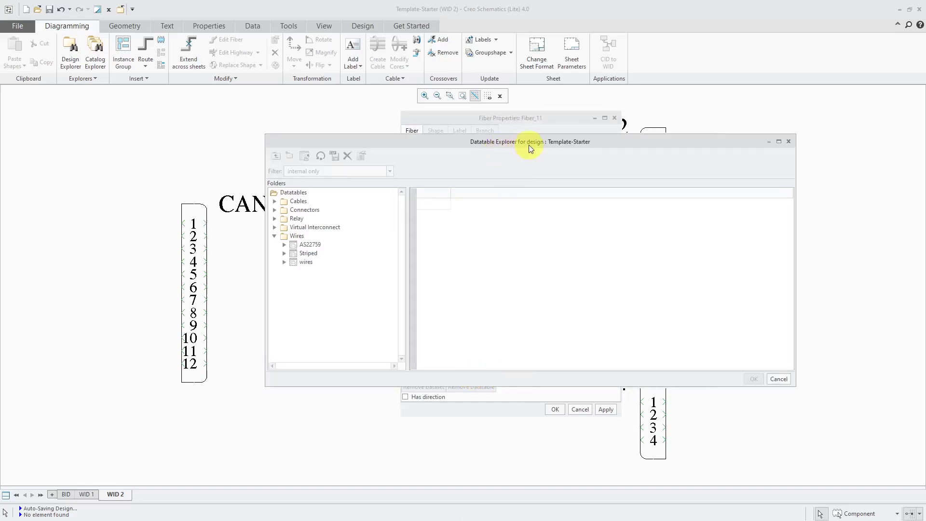
pyautogui.click(308, 244)
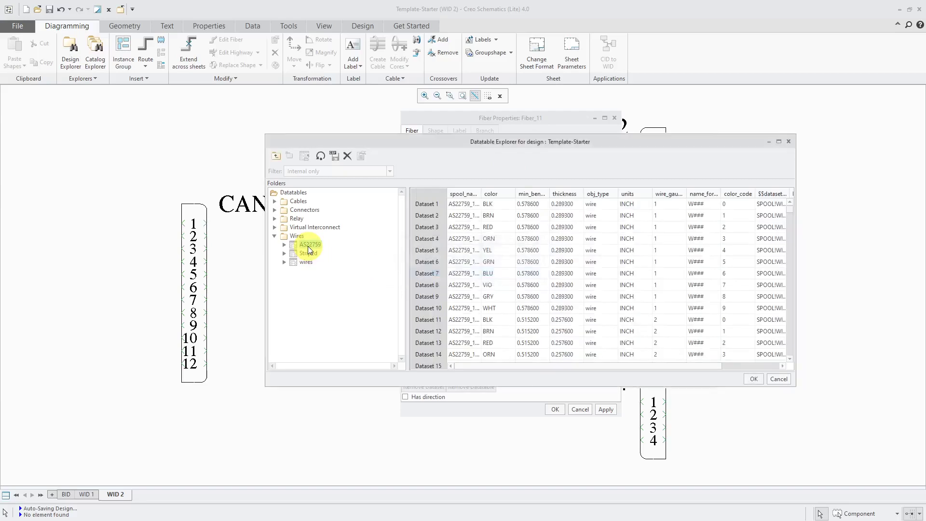
pyautogui.moveTo(789, 209)
pyautogui.mouseDown()
pyautogui.moveTo(789, 364)
pyautogui.moveTo(799, 319)
pyautogui.moveTo(789, 202)
pyautogui.mouseUp()
pyautogui.moveTo(481, 192); pyautogui.dragTo(513, 192)
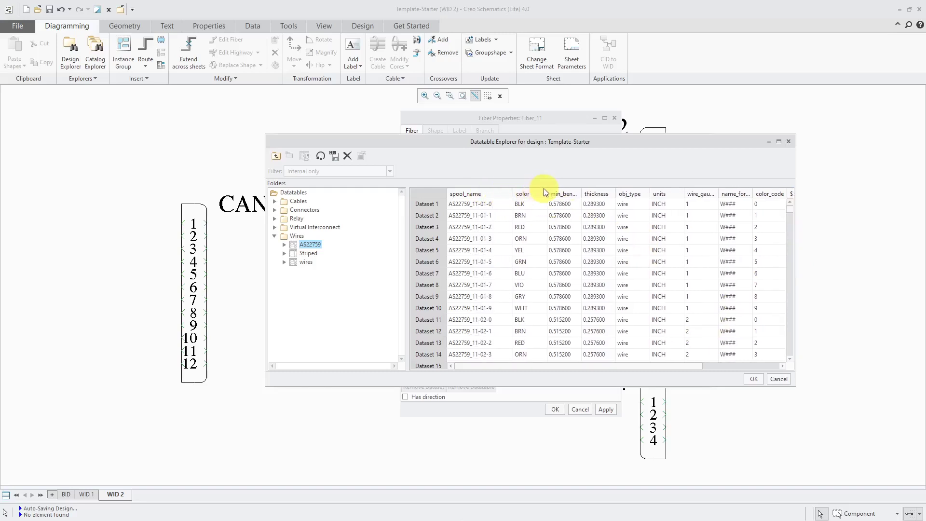
pyautogui.moveTo(687, 366); pyautogui.dragTo(653, 378)
pyautogui.moveTo(582, 190); pyautogui.dragTo(607, 191)
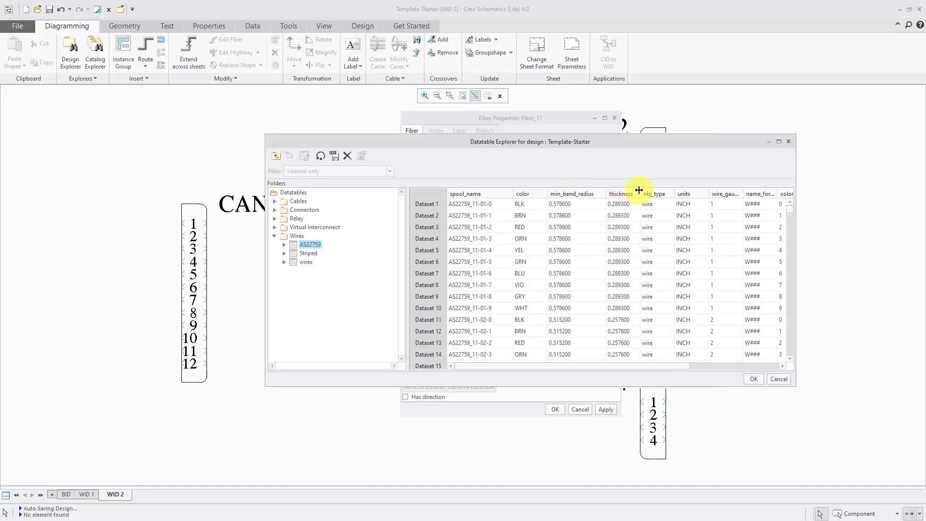
pyautogui.moveTo(639, 190); pyautogui.dragTo(644, 190)
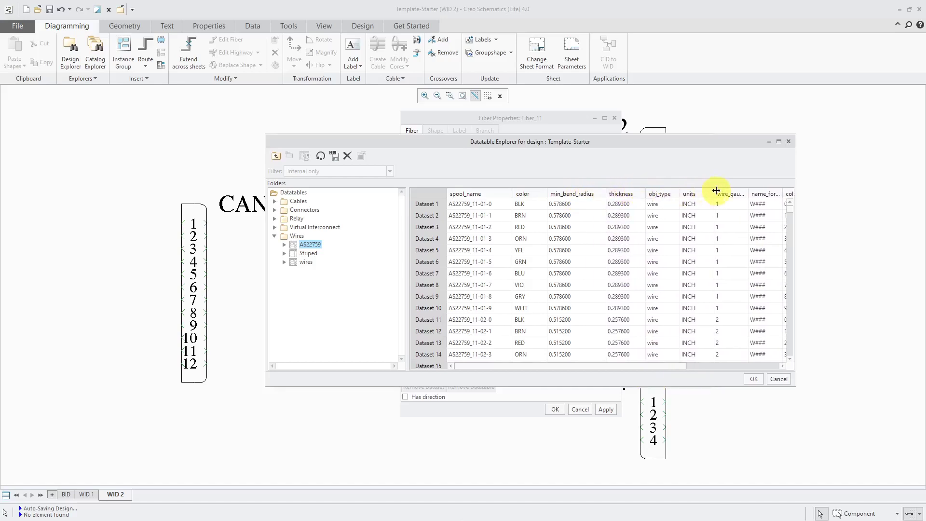
pyautogui.moveTo(717, 190); pyautogui.dragTo(761, 194)
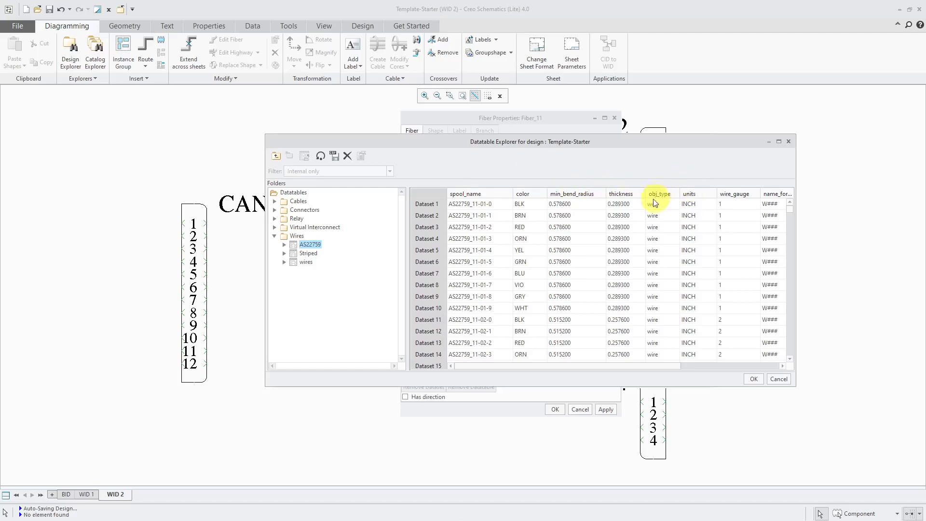
pyautogui.click(754, 379)
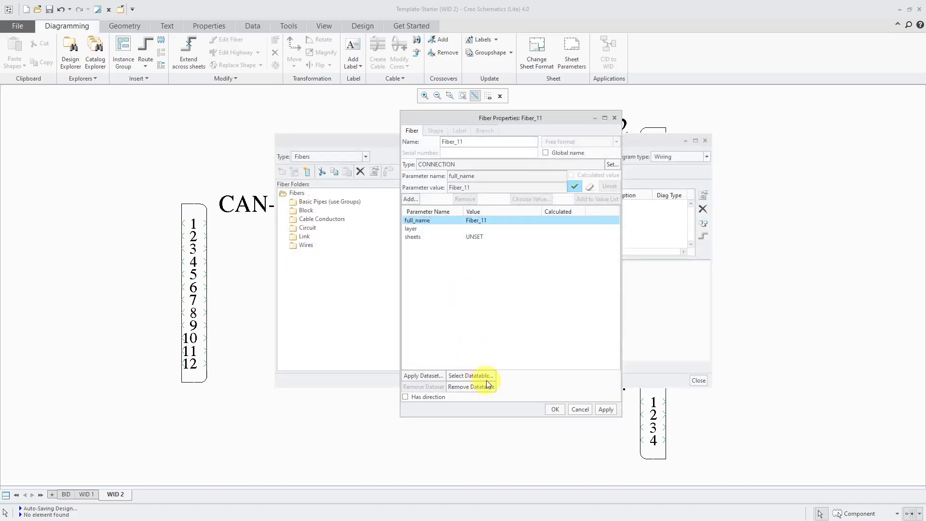
# Apply AS22759 dataset row 1 (BLK) to Fiber_11
pyautogui.click(427, 376)
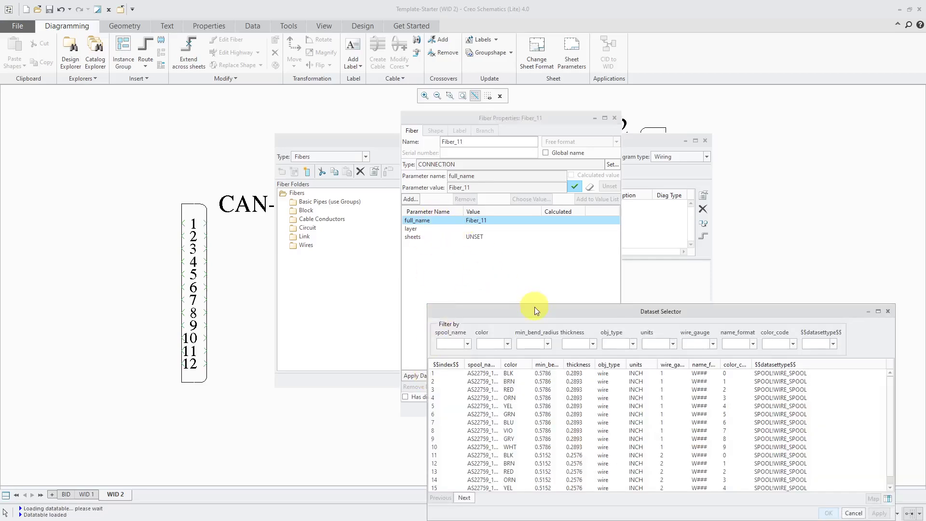
pyautogui.moveTo(534, 310); pyautogui.dragTo(384, 298)
pyautogui.click(324, 344)
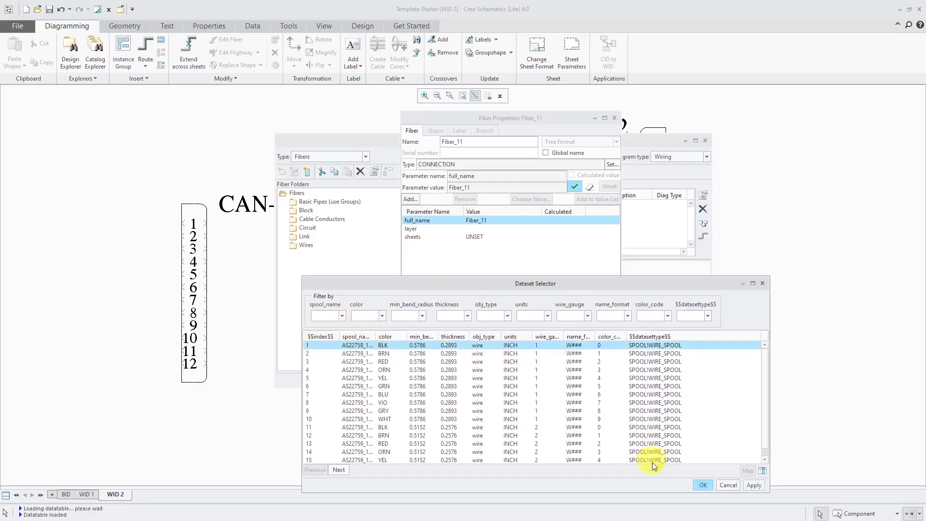
pyautogui.click(703, 485)
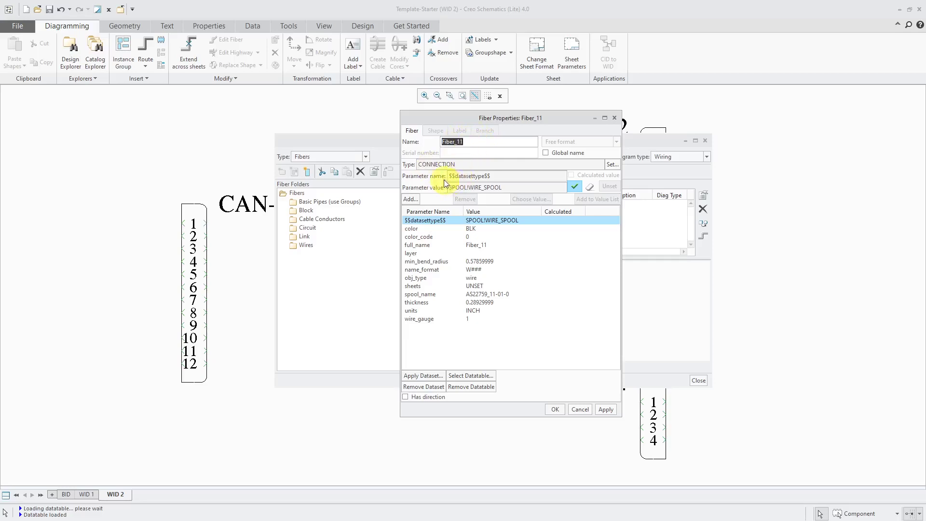
# Review the available connection types, then cancel, keeping type CONNECTION
pyautogui.click(612, 165)
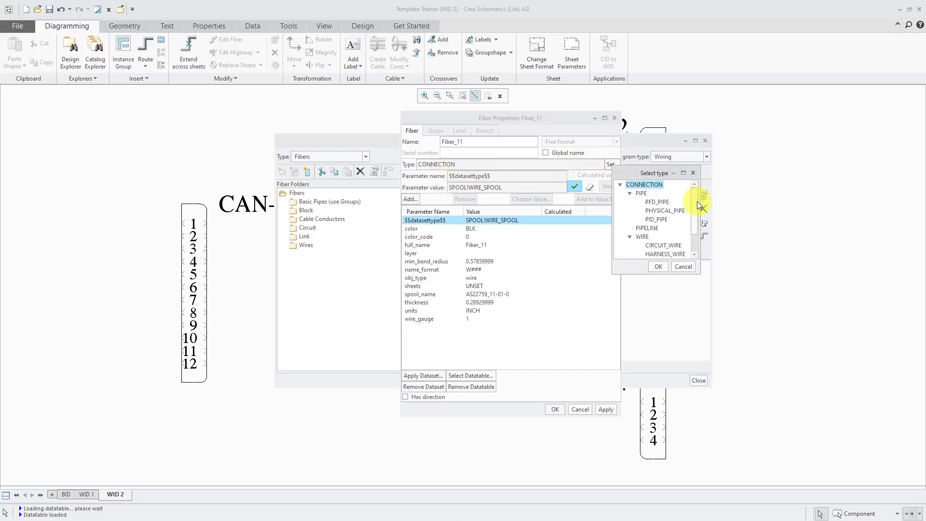
pyautogui.moveTo(696, 201)
pyautogui.mouseDown()
pyautogui.moveTo(698, 227)
pyautogui.moveTo(695, 198)
pyautogui.mouseUp()
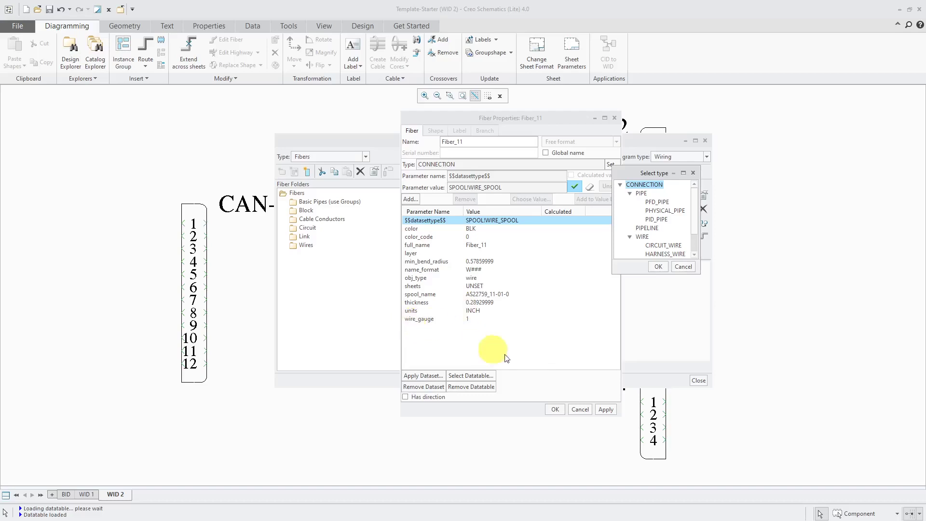
pyautogui.click(682, 267)
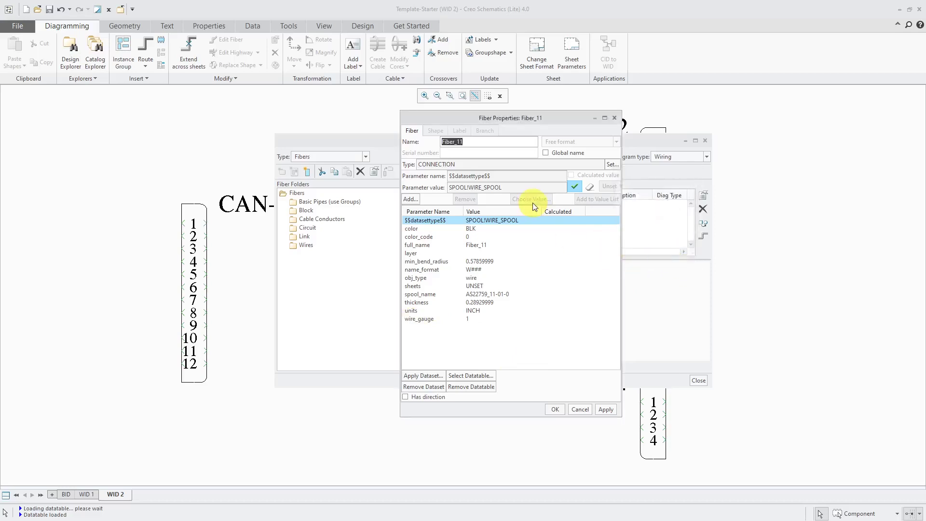
# Rename Fiber_11 to AS22759 and save its Fiber Properties
pyautogui.write('AS22759')
pyautogui.click(555, 410)
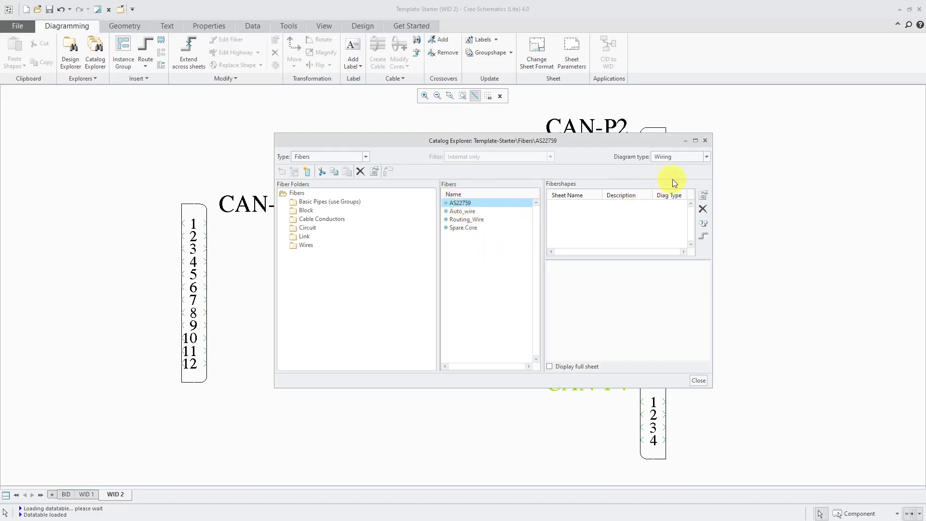
# Create Block-diagram shape AS22759_SH1 for AS22759, then return the diagram type to Wiring
pyautogui.click(707, 158)
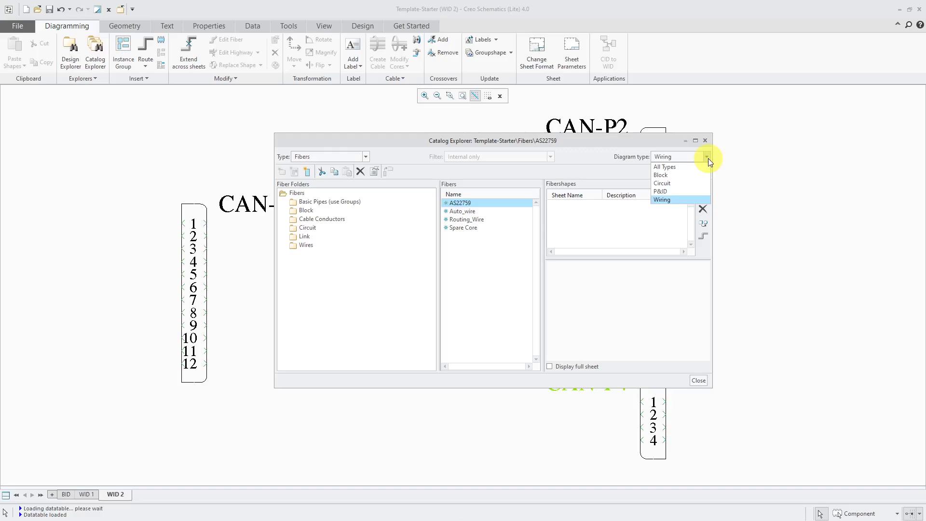
pyautogui.click(689, 177)
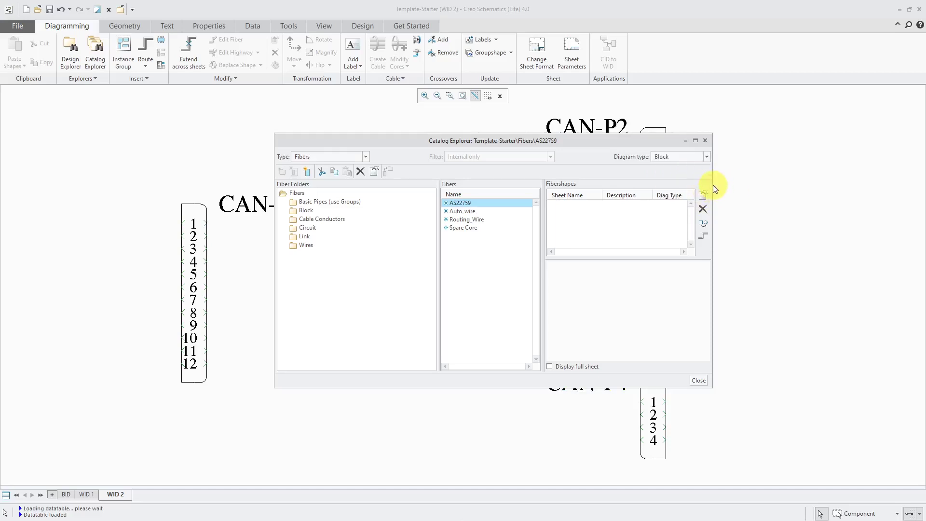
pyautogui.moveTo(712, 184); pyautogui.dragTo(747, 183)
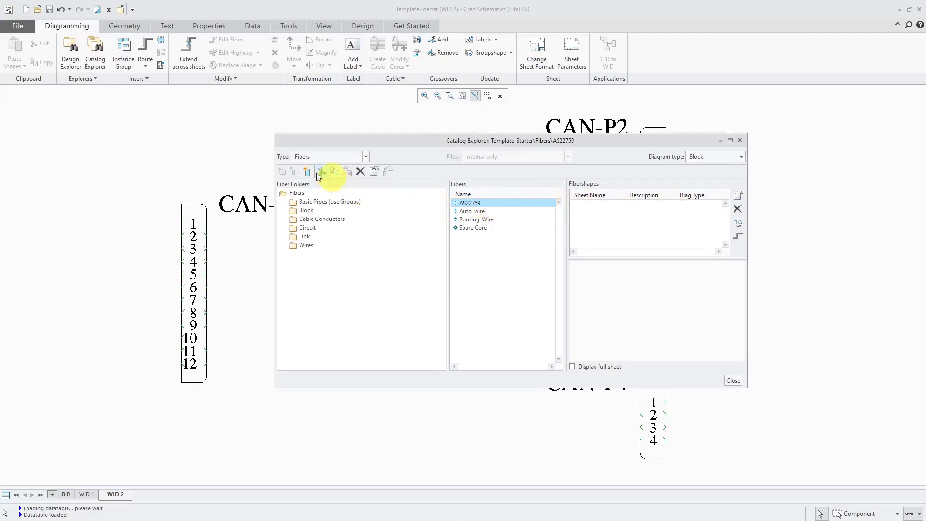
pyautogui.rightClick(480, 203)
pyautogui.click(511, 260)
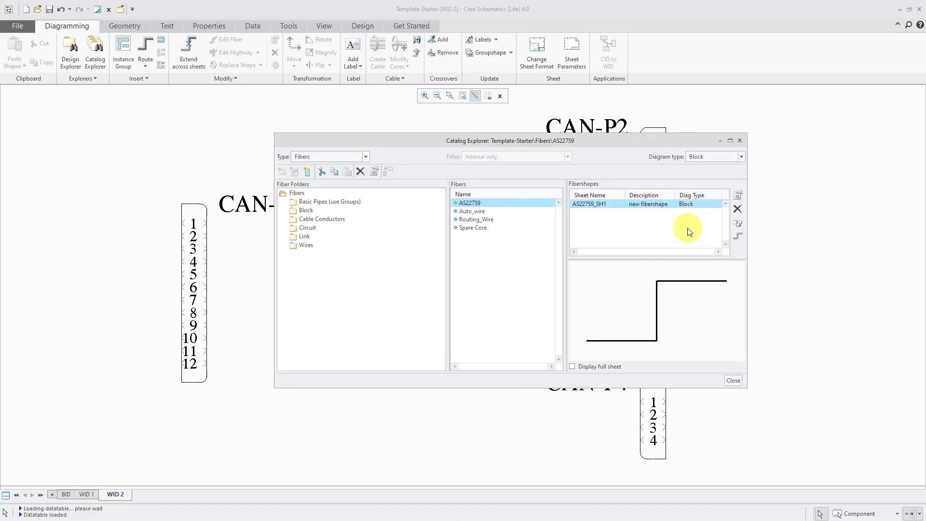
pyautogui.click(720, 158)
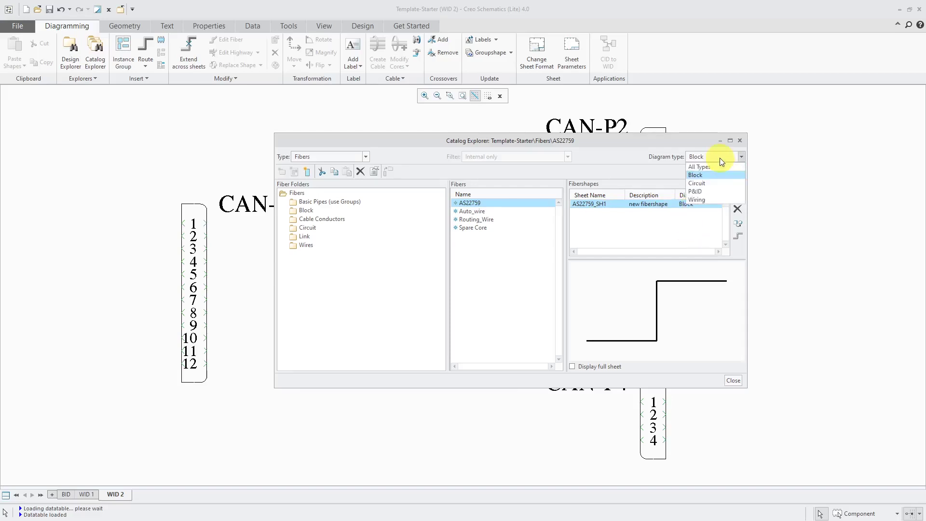
pyautogui.click(719, 198)
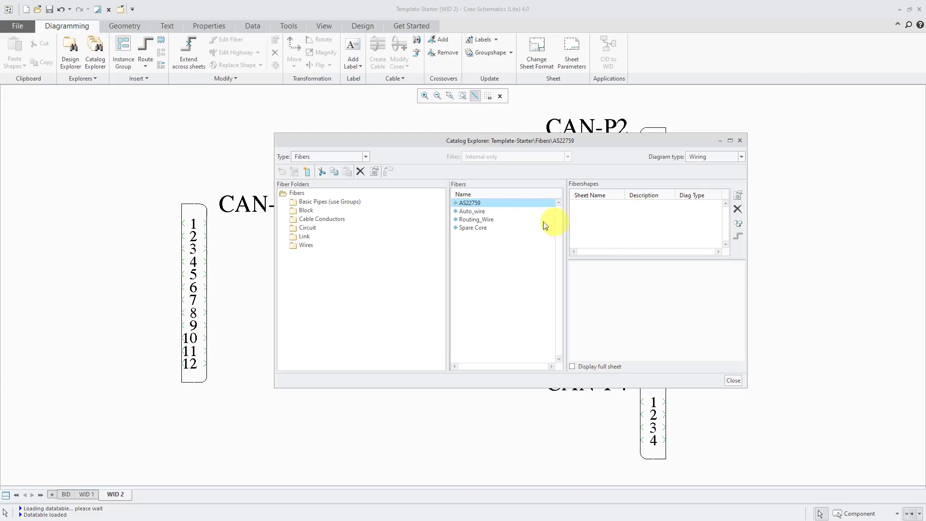
# Create a new wiring shape for AS22759 and rename AS22759_SH2 to AS22759_WIRE_SHAPE
pyautogui.rightClick(469, 203)
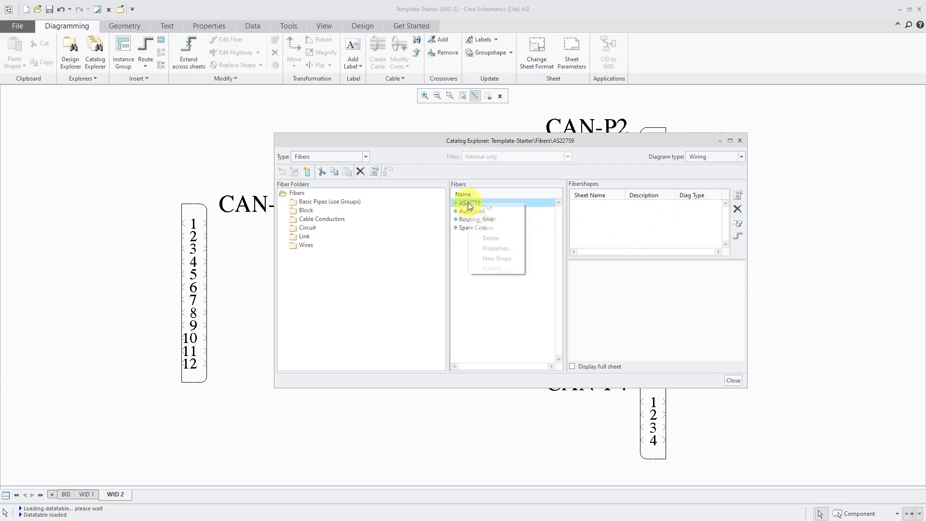
pyautogui.click(492, 258)
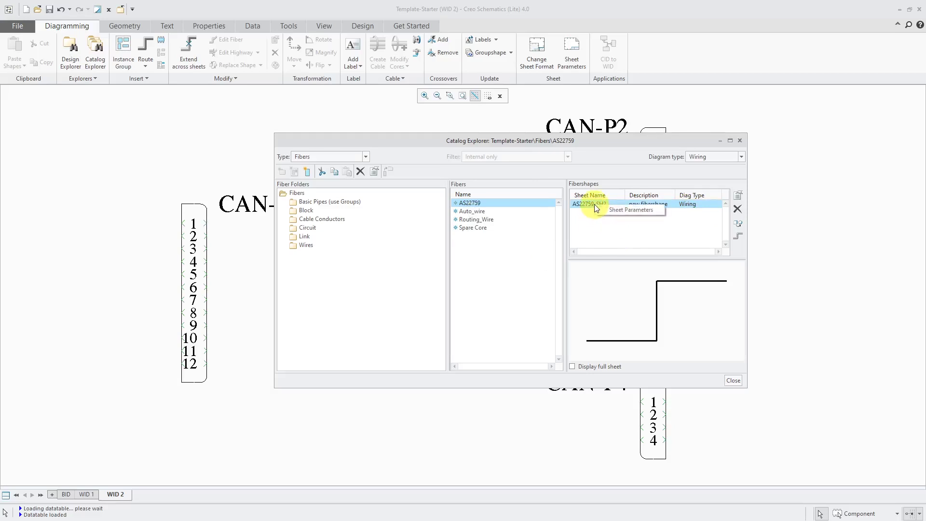
pyautogui.doubleClick(616, 208)
pyautogui.click(709, 231)
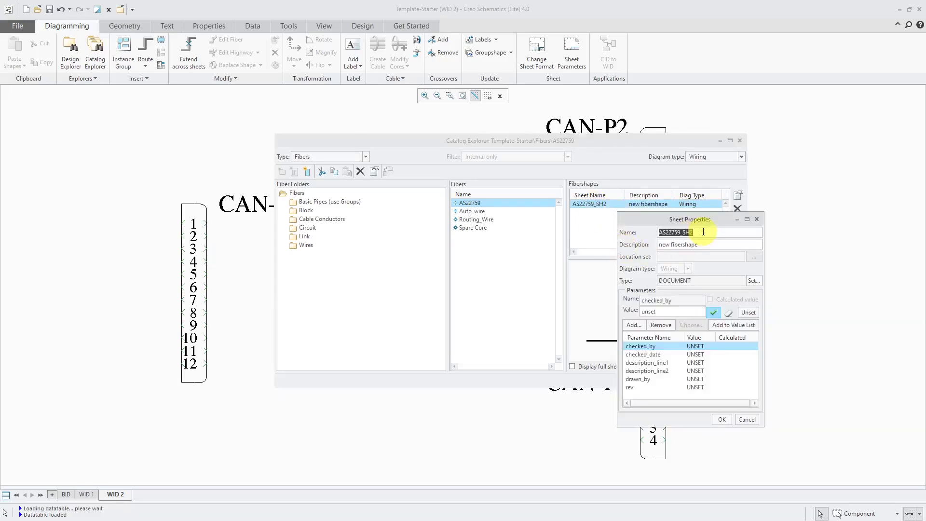
pyautogui.click(711, 231)
pyautogui.press('BackSpace')
pyautogui.press('BackSpace')
pyautogui.write('WIRE_SHAPE')
# Set the shape's description to STANDARD WIRING and confirm
pyautogui.click(712, 242)
pyautogui.write('S')
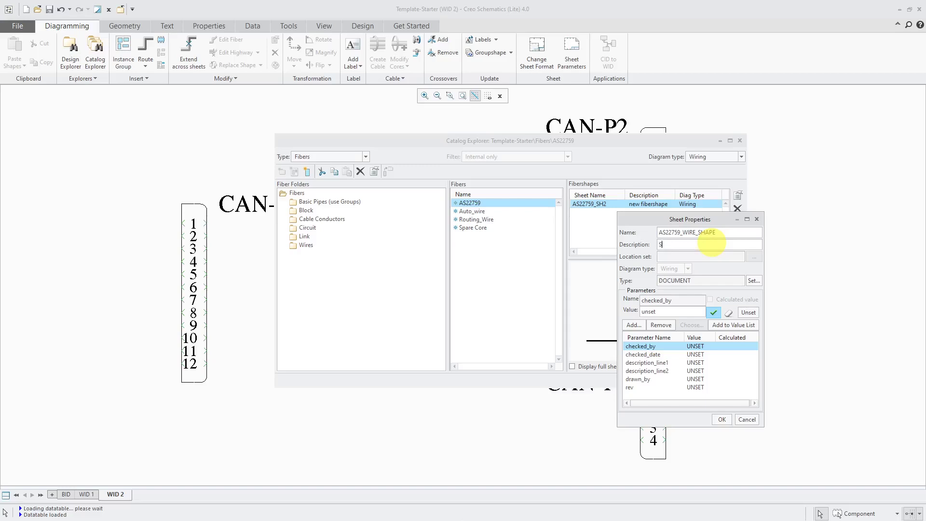
pyautogui.write('TANDARD WIRING')
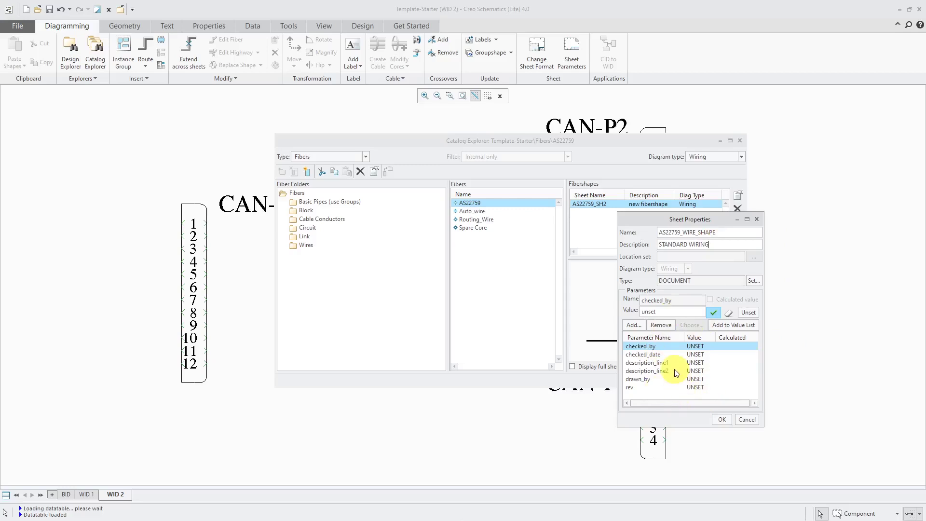
pyautogui.click(638, 329)
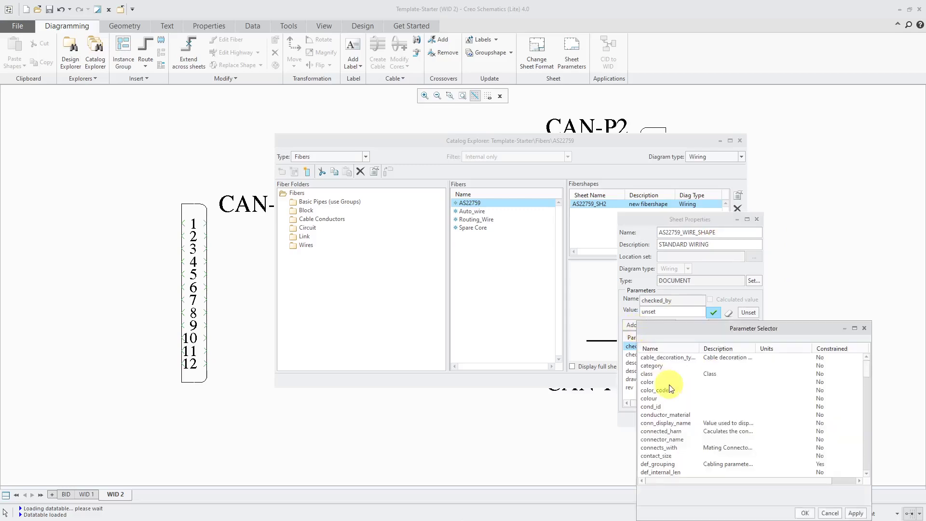
pyautogui.click(830, 512)
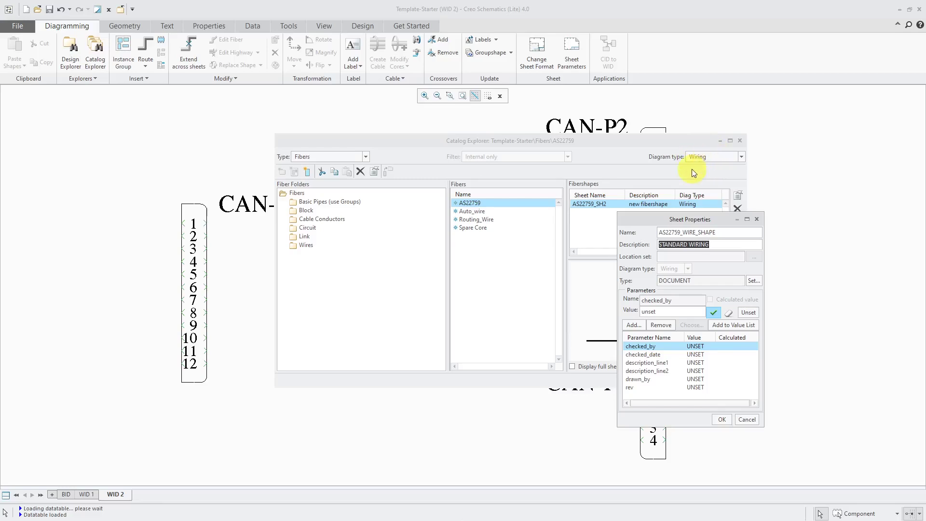
pyautogui.click(723, 419)
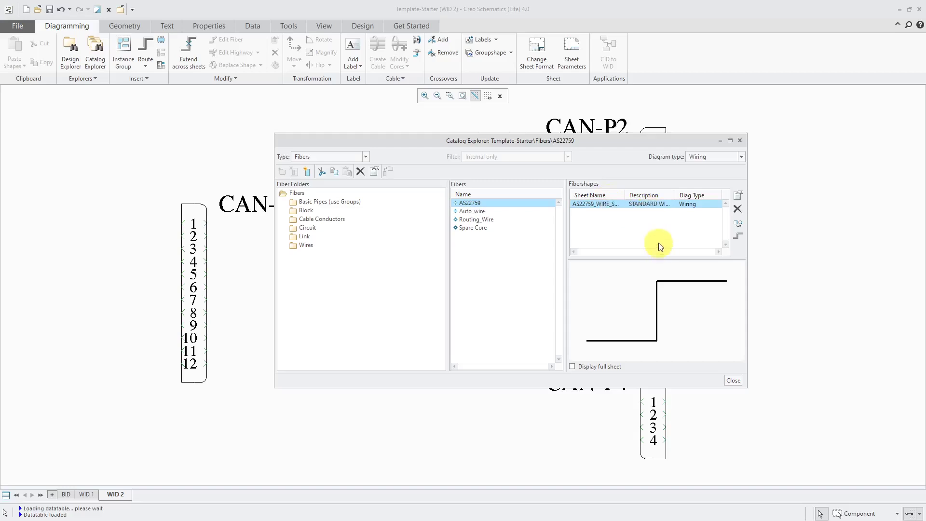
# Set the AS22759 fiber type to CONNECTION!WIRE!WIRING_WIRE and view its shape settings
pyautogui.click(738, 201)
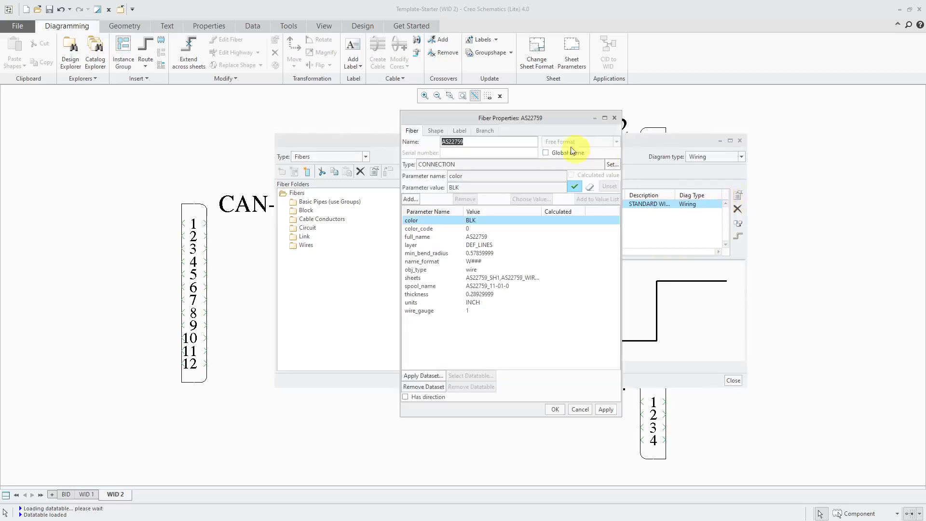
pyautogui.moveTo(532, 121); pyautogui.dragTo(457, 138)
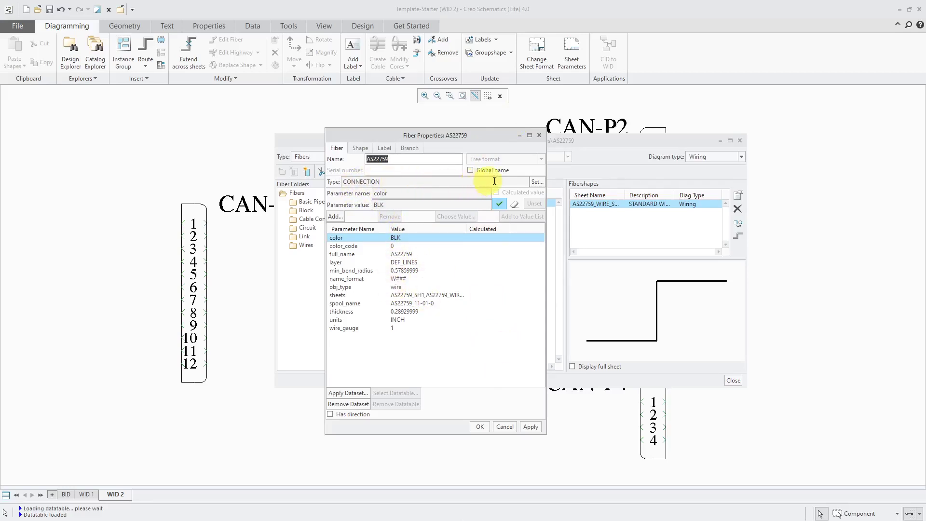
pyautogui.click(536, 182)
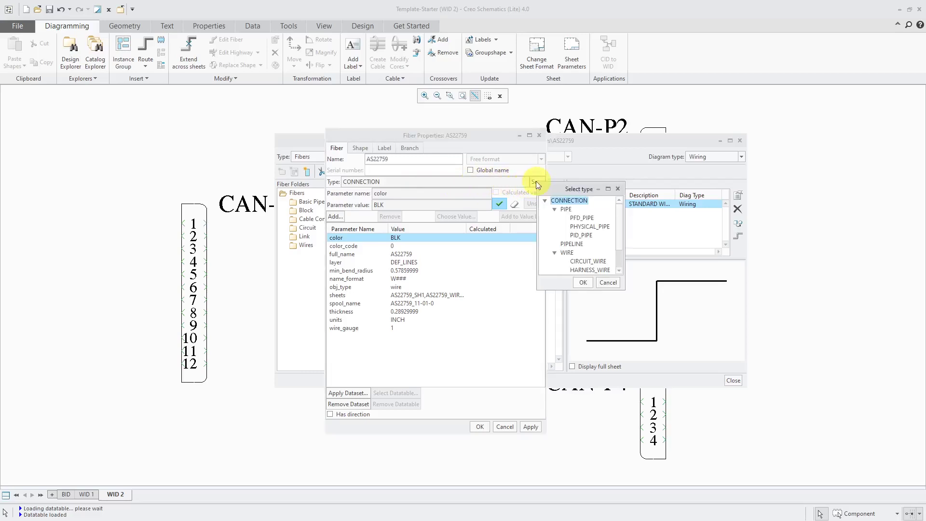
pyautogui.scroll(-1, 618, 231)
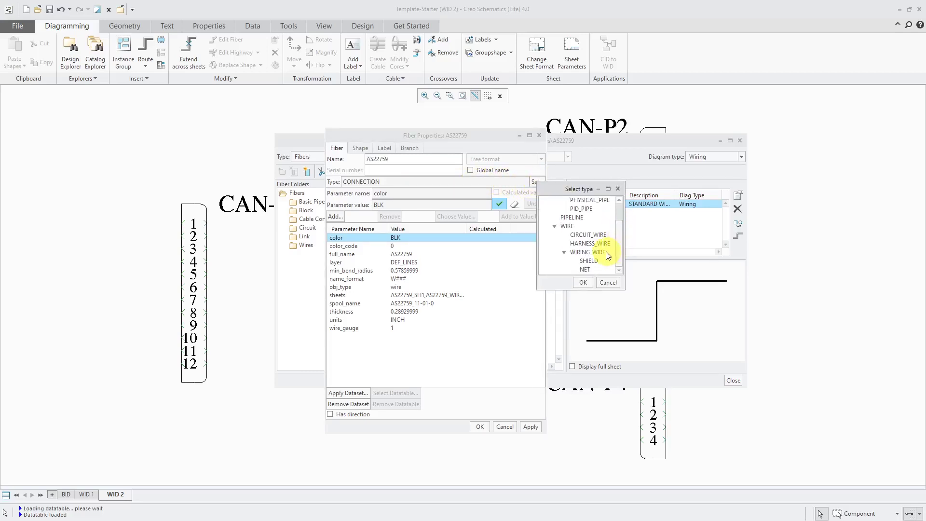
pyautogui.click(598, 252)
pyautogui.click(582, 285)
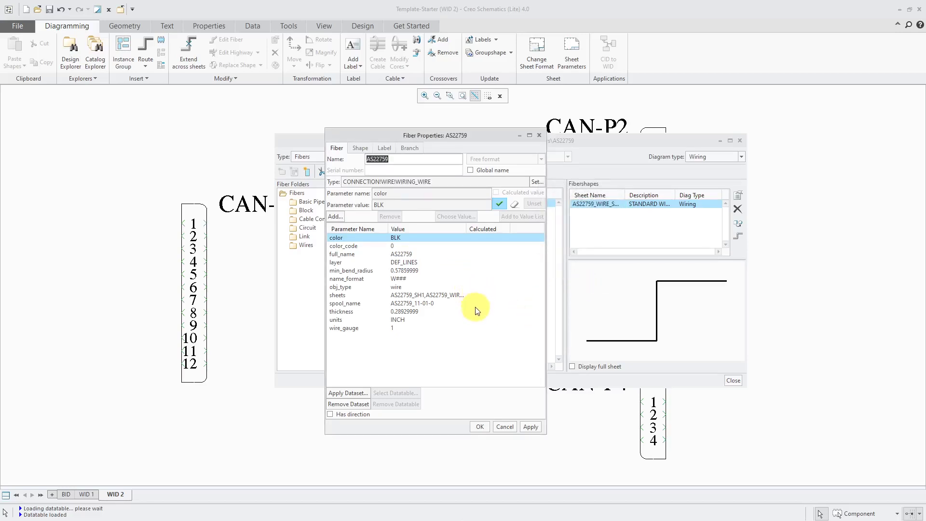
pyautogui.click(362, 150)
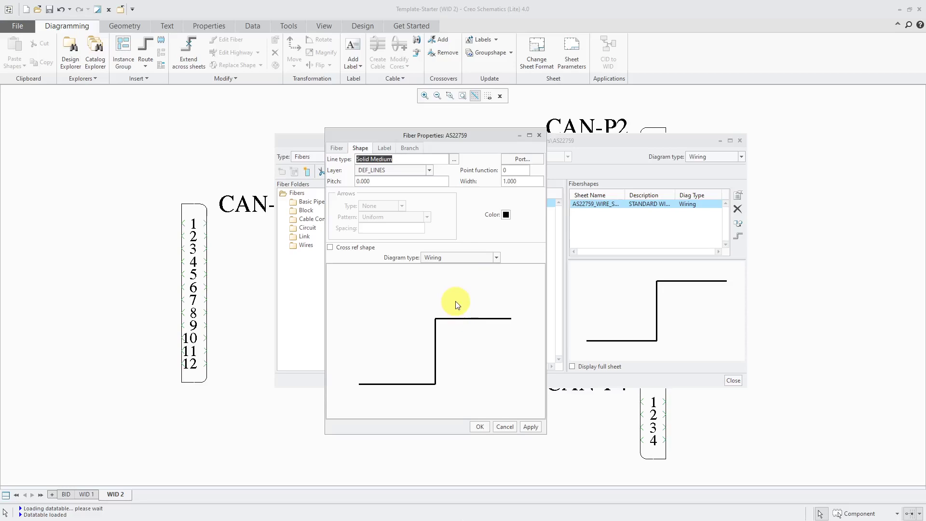
# Set the AS22759 label Position to Middle and clear the label Format field
pyautogui.click(385, 149)
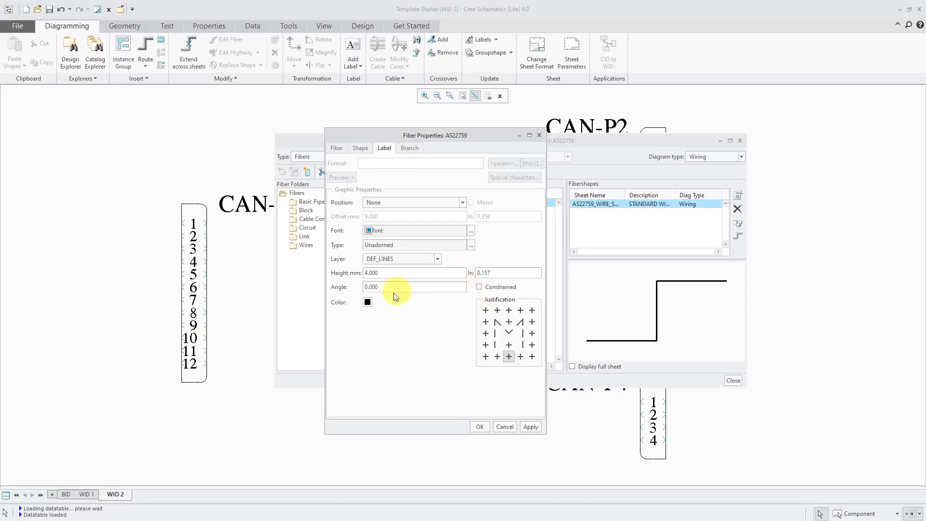
pyautogui.click(392, 202)
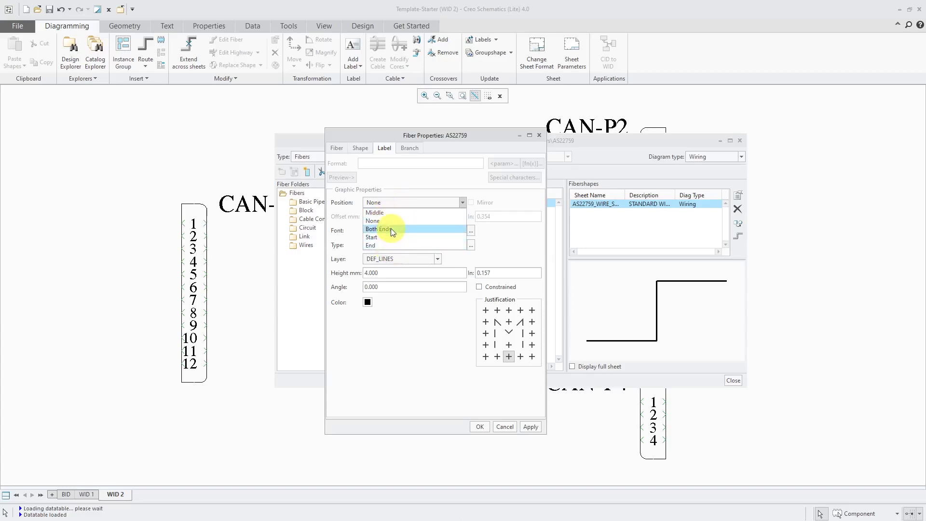
pyautogui.click(389, 214)
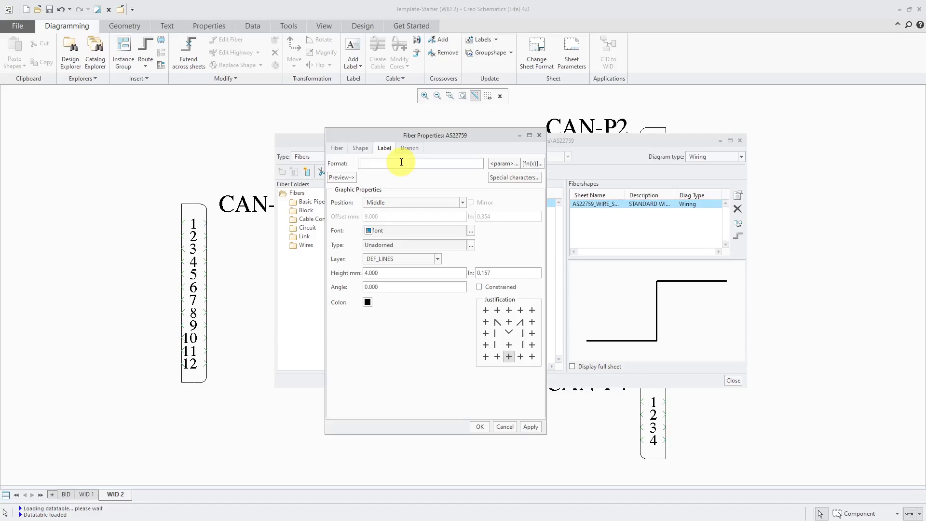
pyautogui.write('FDGSG')
pyautogui.press('BackSpace')
pyautogui.press('BackSpace')
pyautogui.press('BackSpace')
pyautogui.press('BackSpace')
pyautogui.press('BackSpace')
# Build the label Format <name><wire_gauge><color> from the Parameter Selector
pyautogui.click(505, 163)
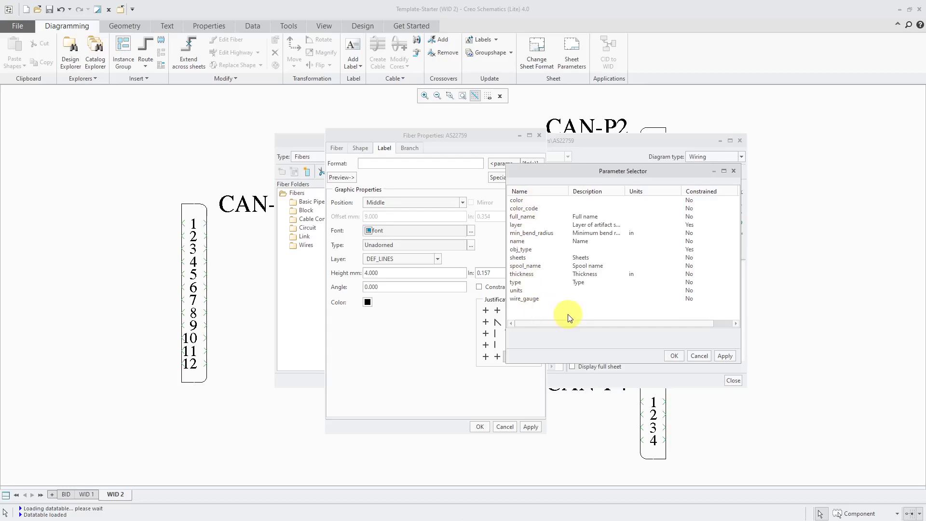
pyautogui.click(523, 243)
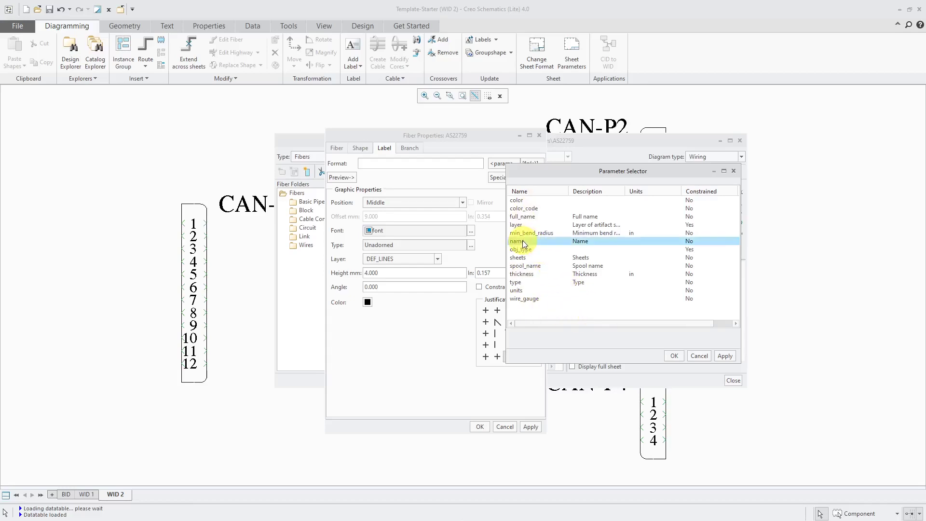
pyautogui.click(724, 356)
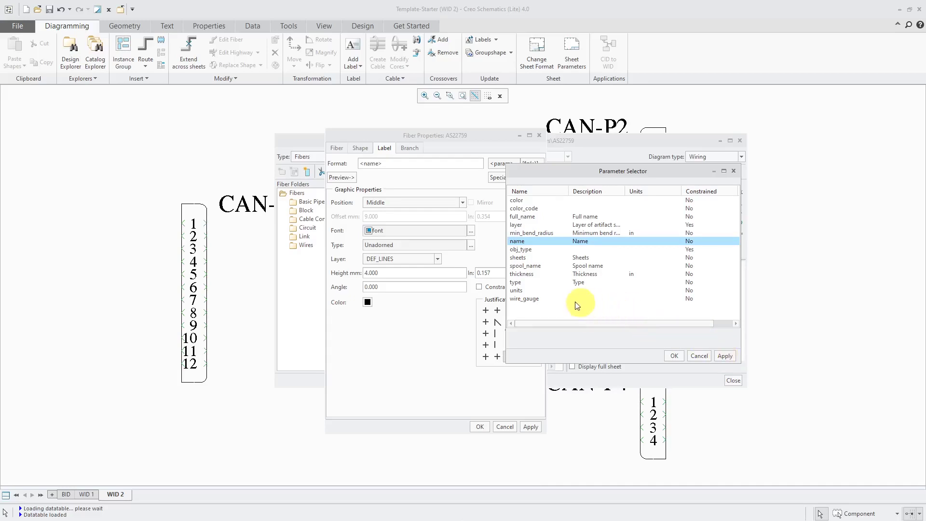
pyautogui.click(530, 299)
pyautogui.click(725, 356)
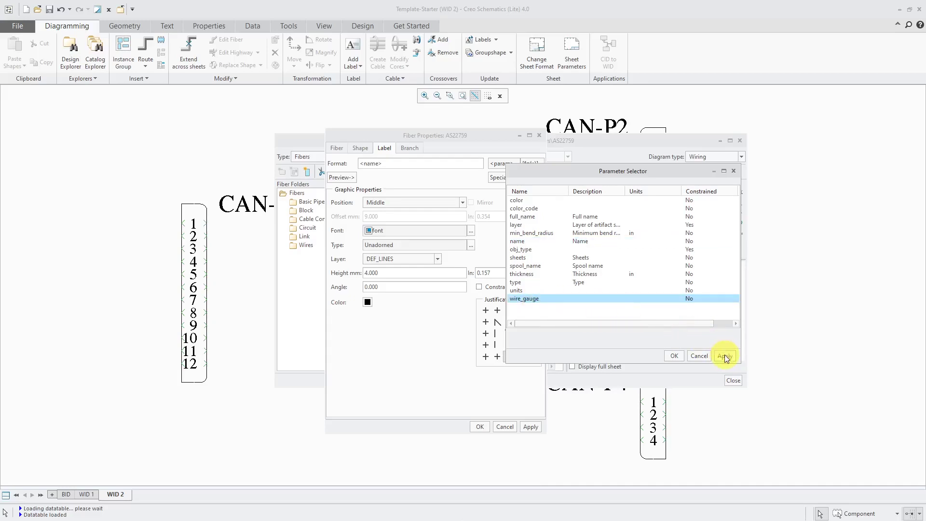
pyautogui.click(518, 201)
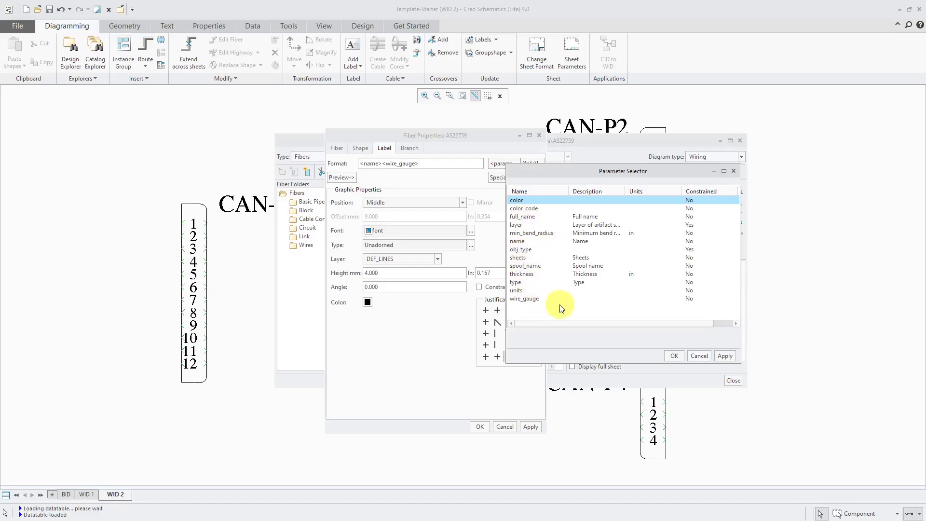
pyautogui.click(675, 355)
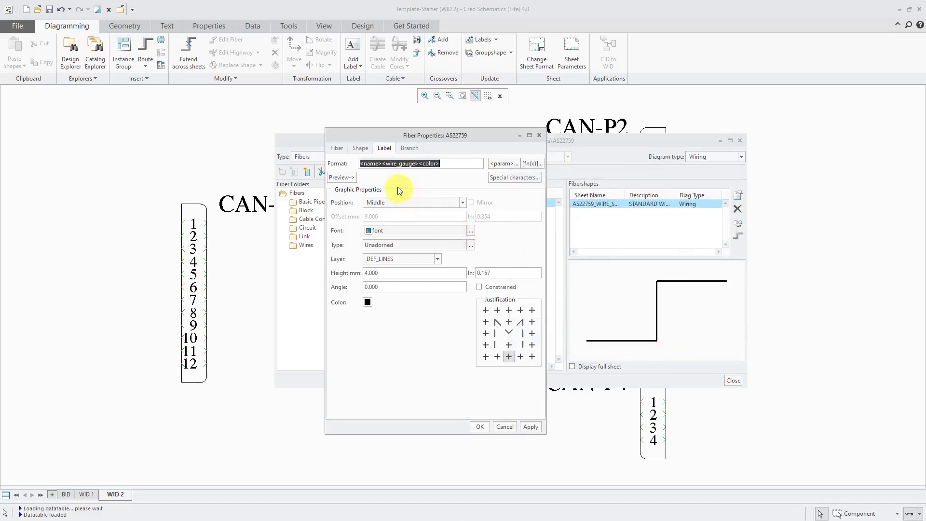
# Add ' - ' and 'AWG' separators so the label Format reads <name> - <wire_gauge>AWG <color>
pyautogui.click(382, 164)
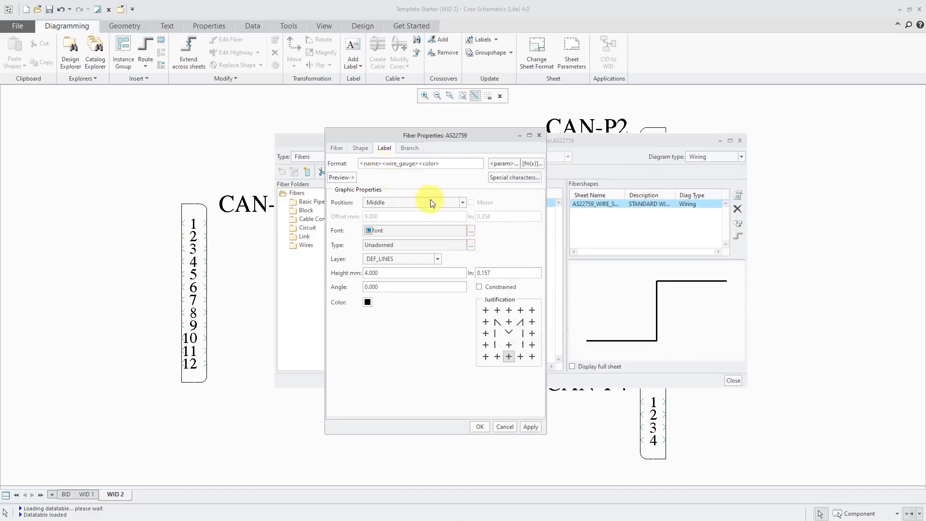
pyautogui.write('-')
pyautogui.write(' AWG')
pyautogui.click(534, 163)
pyautogui.scroll(-5, 632, 236)
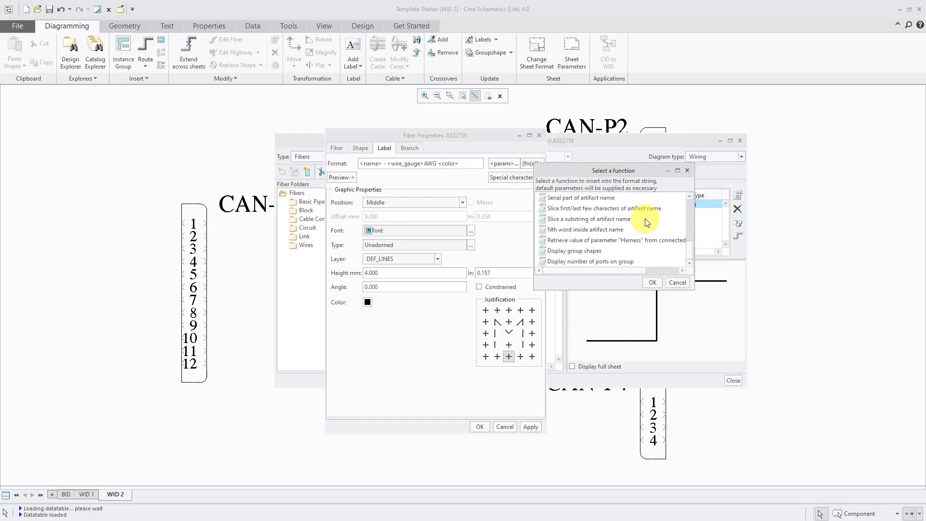
pyautogui.scroll(1, 644, 218)
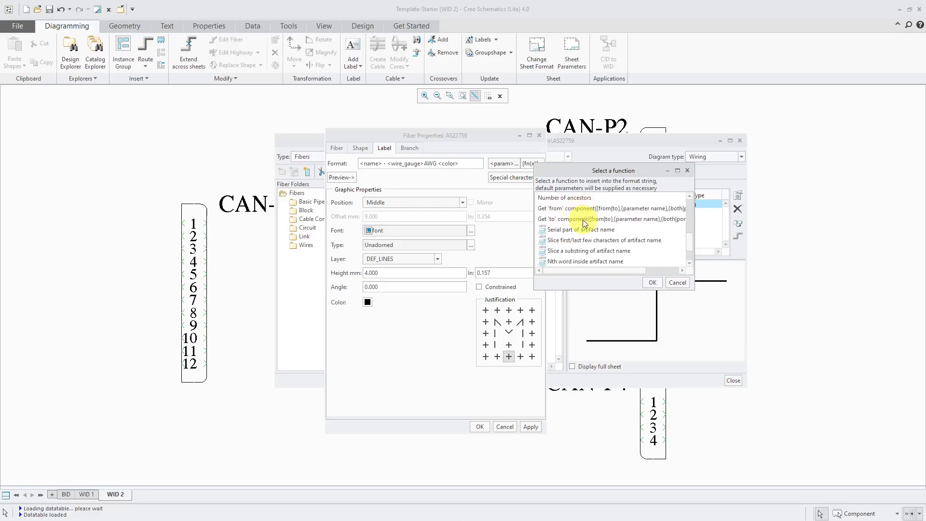
pyautogui.scroll(-5, 582, 222)
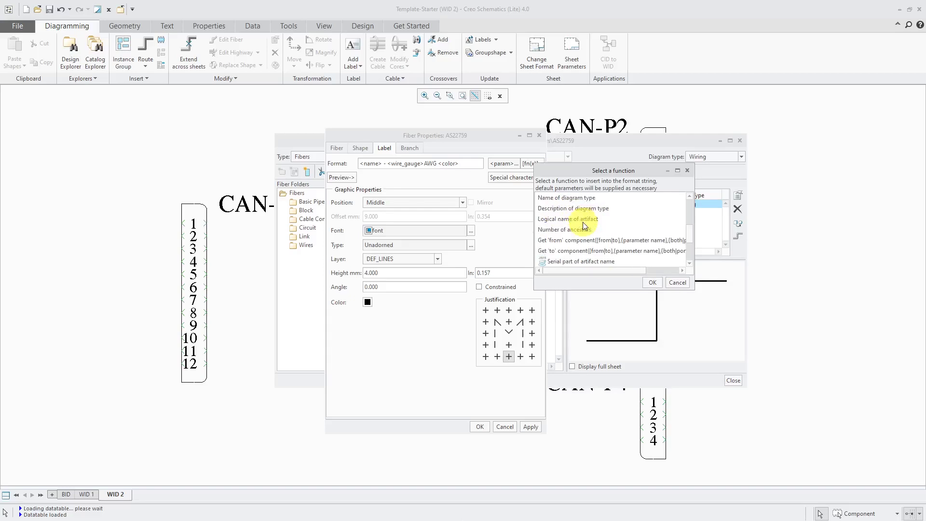
pyautogui.click(676, 284)
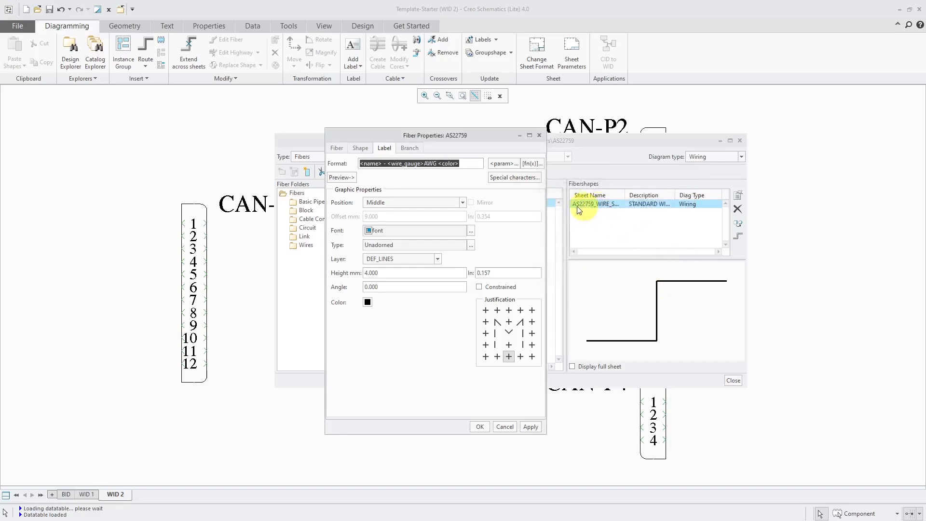
# Set the AS22759 label text height to 1 mm and save the fiber properties
pyautogui.doubleClick(395, 274)
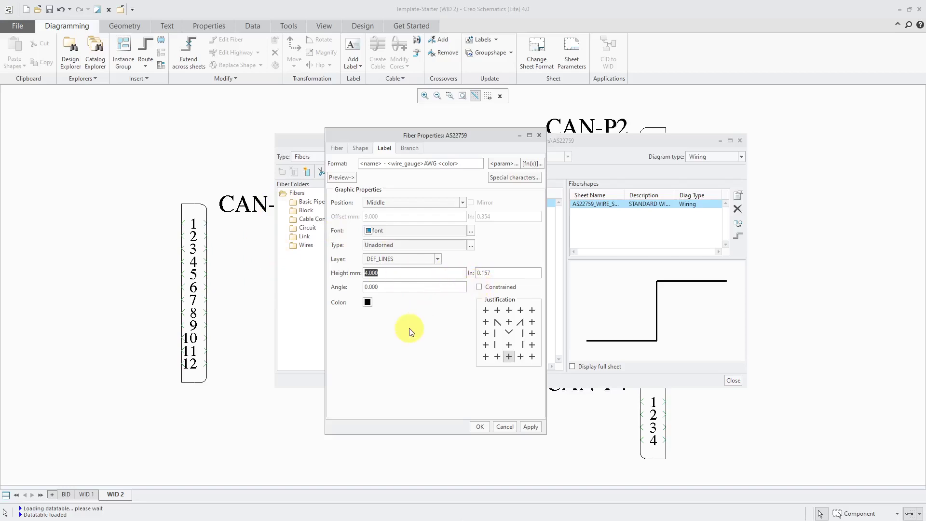
pyautogui.write('1')
pyautogui.click(410, 147)
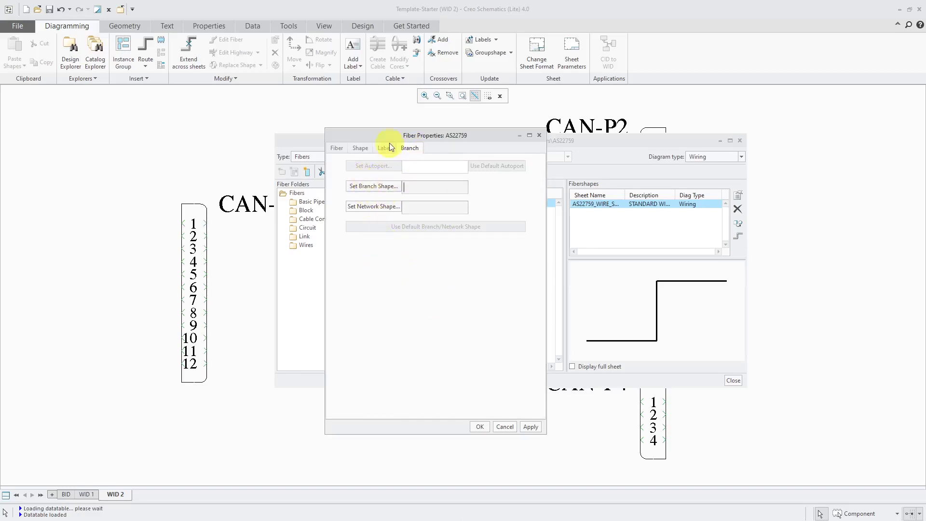
pyautogui.click(342, 151)
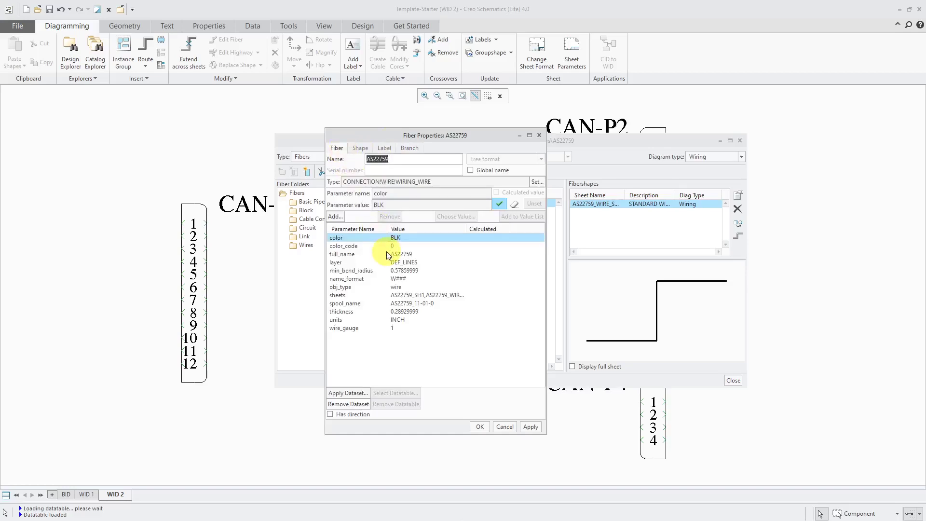
pyautogui.click(481, 427)
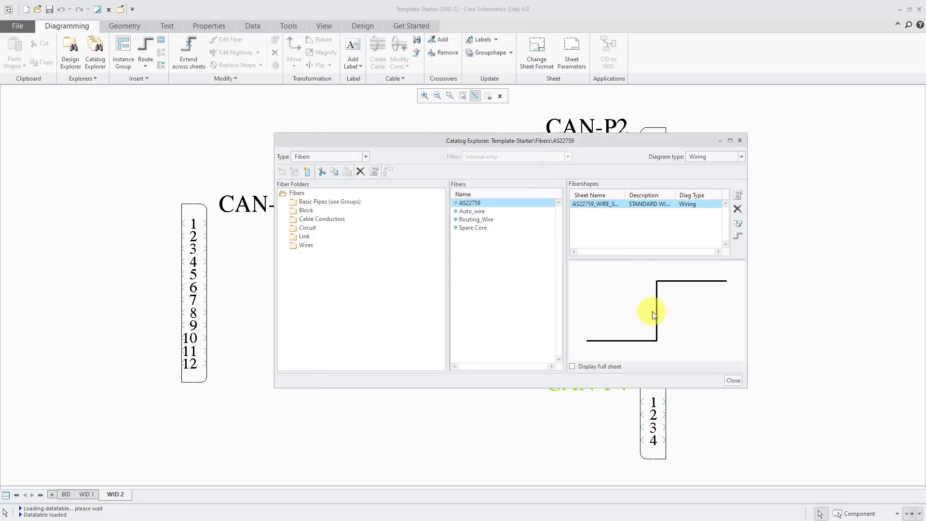
# Show All Types diagrams and delete the Block fibershape AS22759_SH1
pyautogui.click(729, 158)
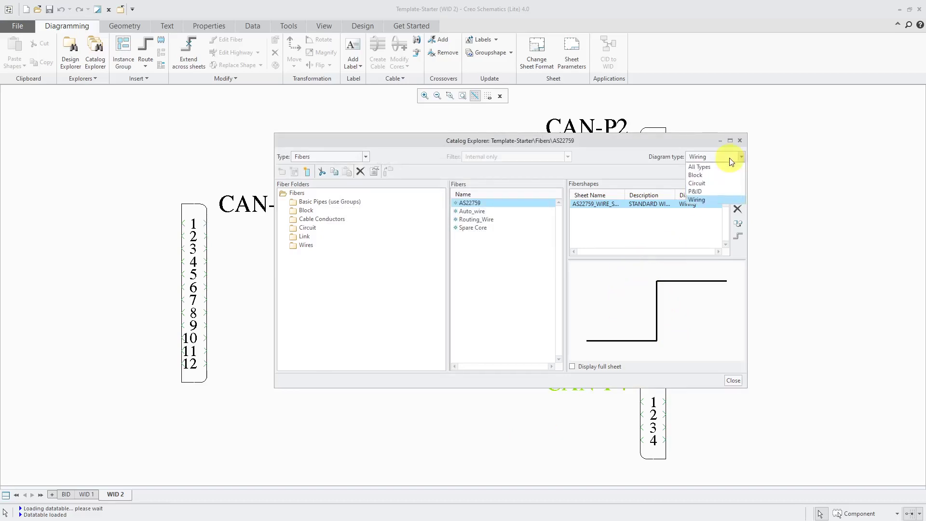
pyautogui.click(721, 168)
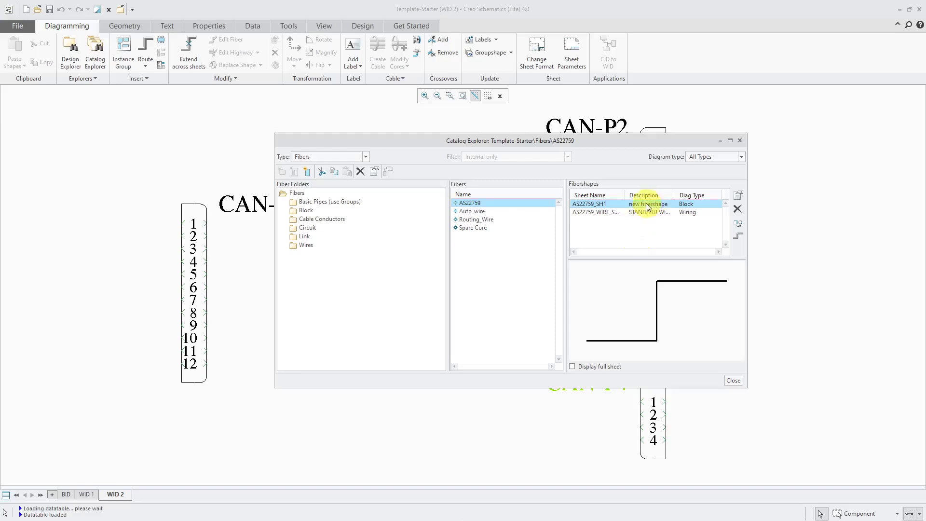
pyautogui.click(737, 211)
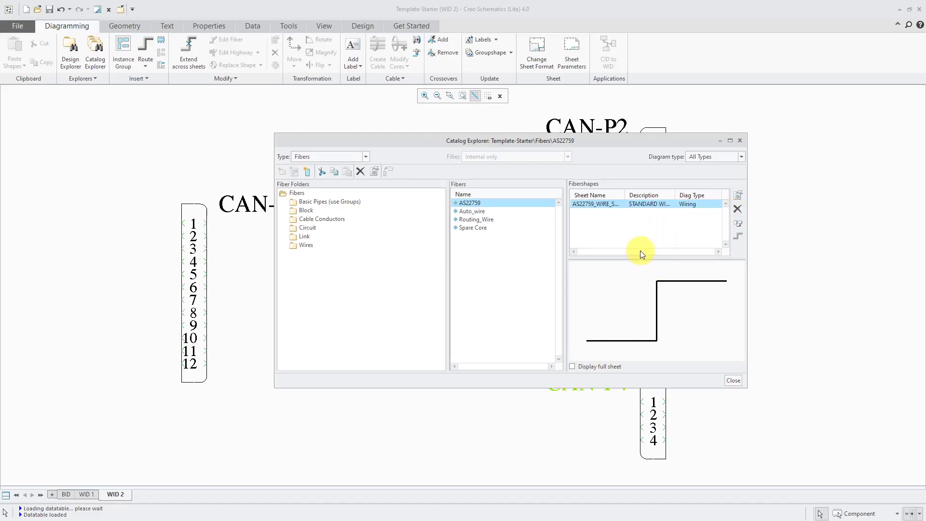
pyautogui.rightClick(470, 206)
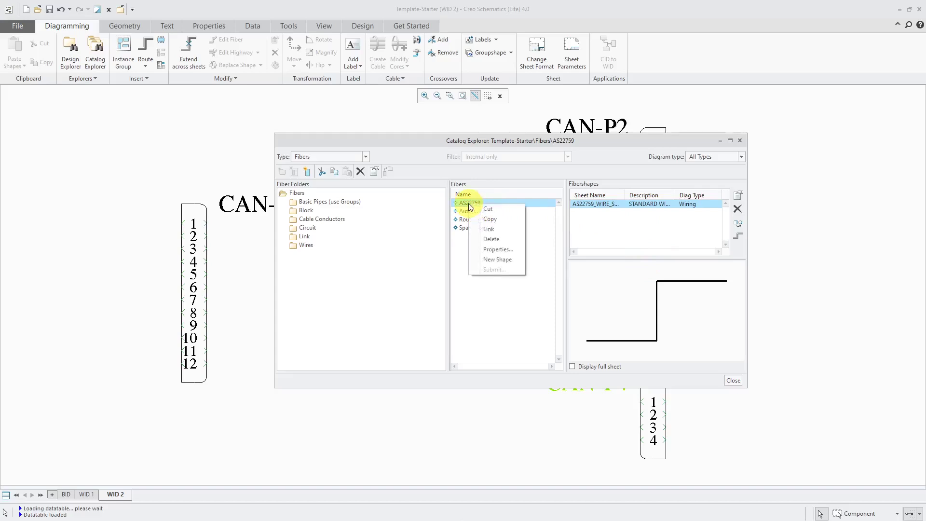
pyautogui.click(497, 249)
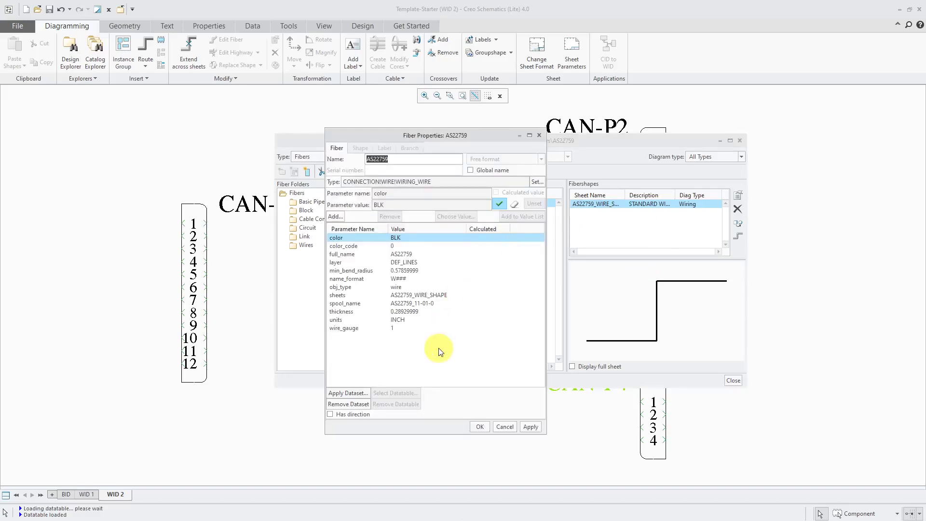
pyautogui.click(335, 217)
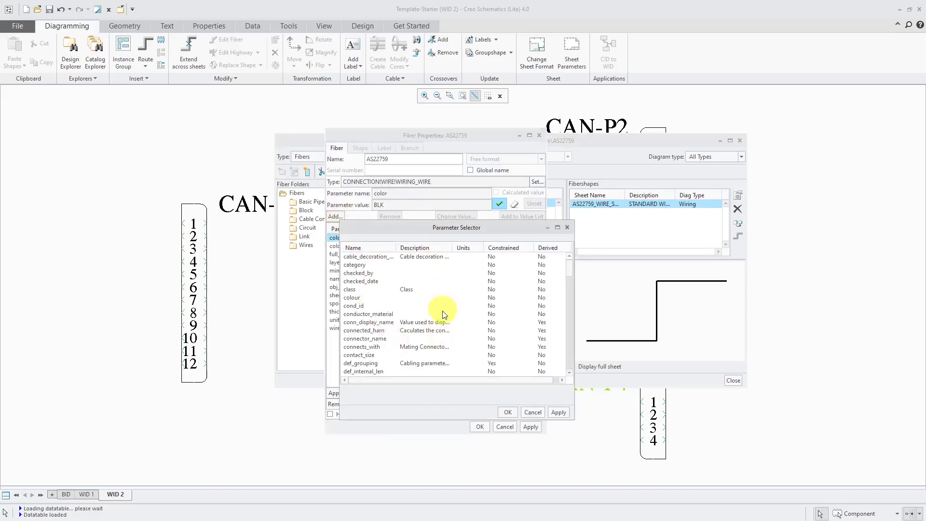
pyautogui.scroll(-5, 537, 319)
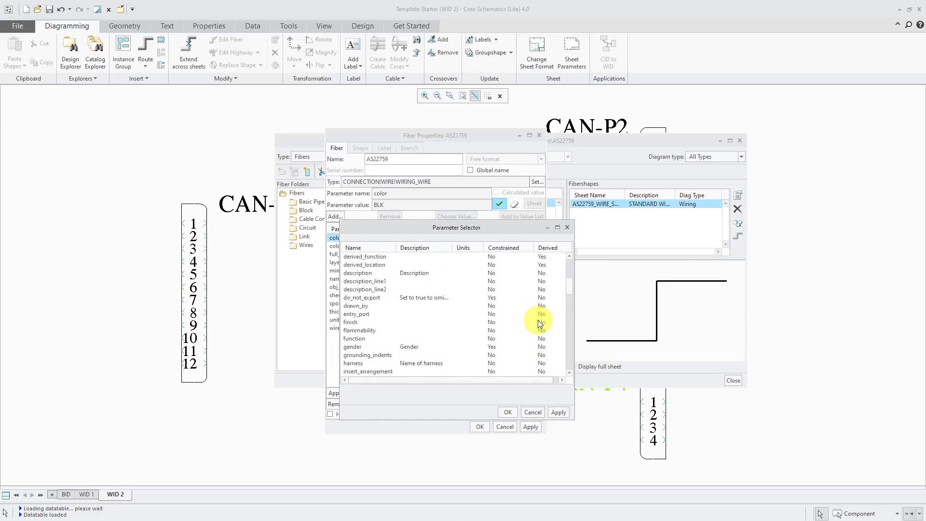
pyautogui.scroll(-10, 537, 320)
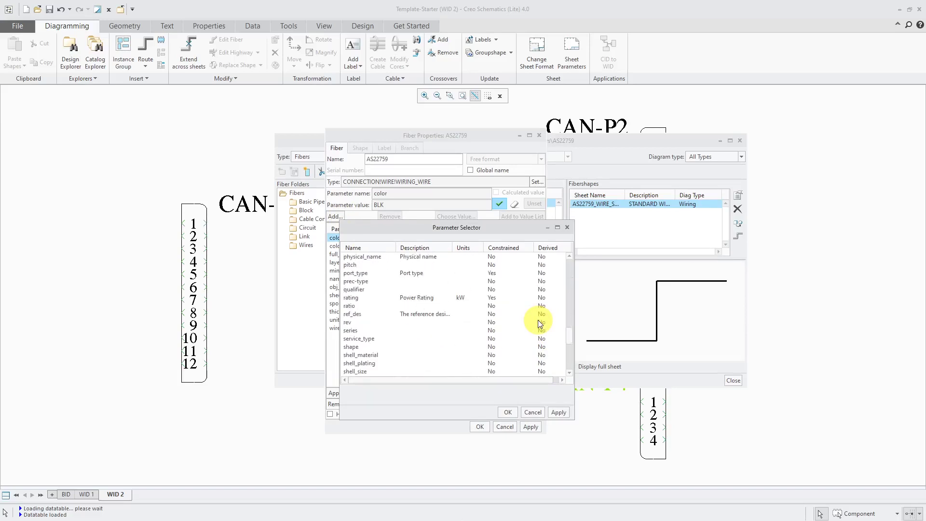
pyautogui.scroll(-5, 538, 320)
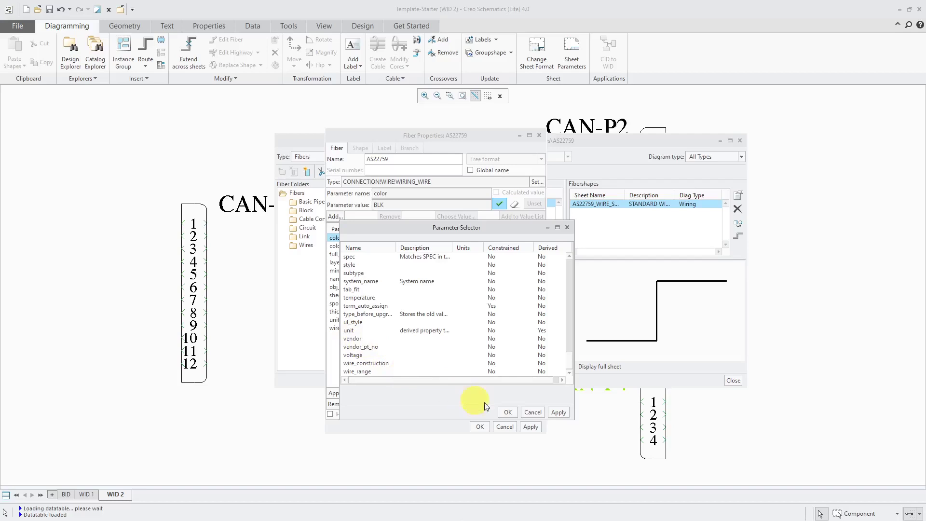
pyautogui.click(535, 412)
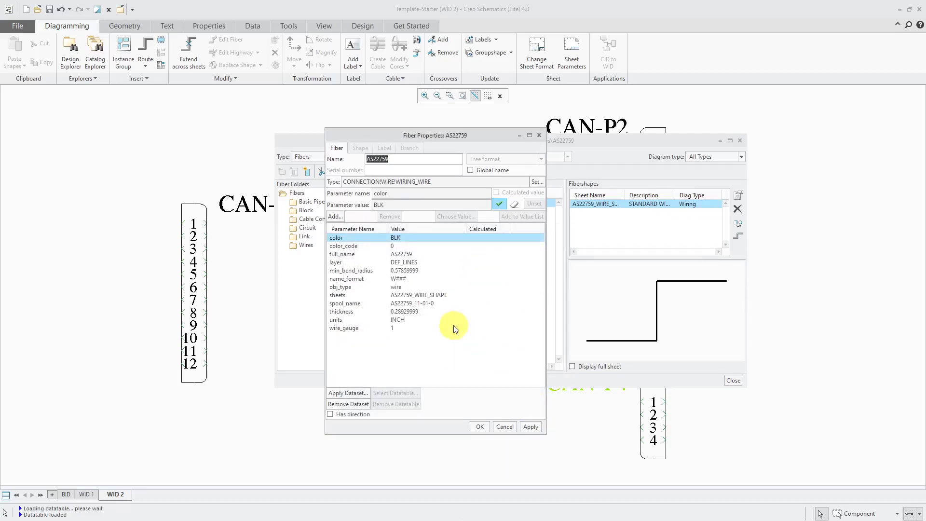
pyautogui.click(480, 427)
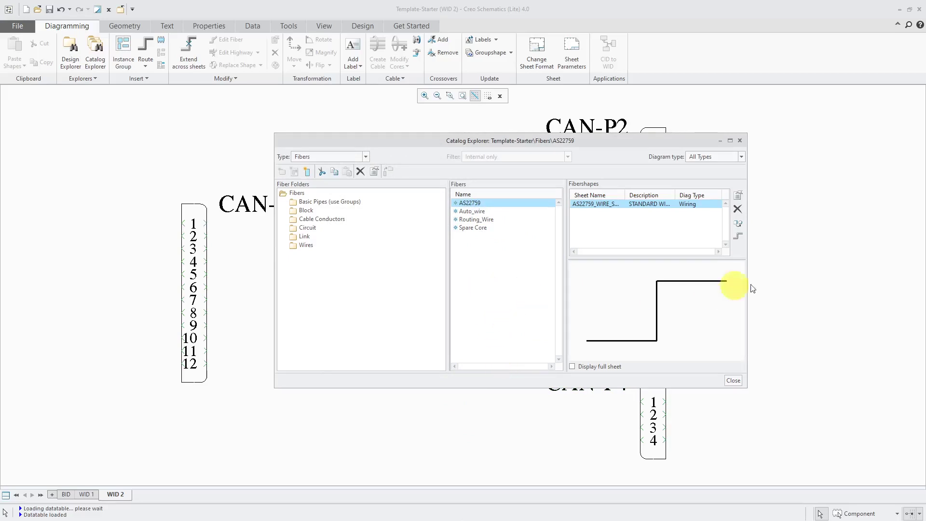
# Close Catalog Explorer and start a Route Fiber with the AS22759 fiber
pyautogui.click(733, 380)
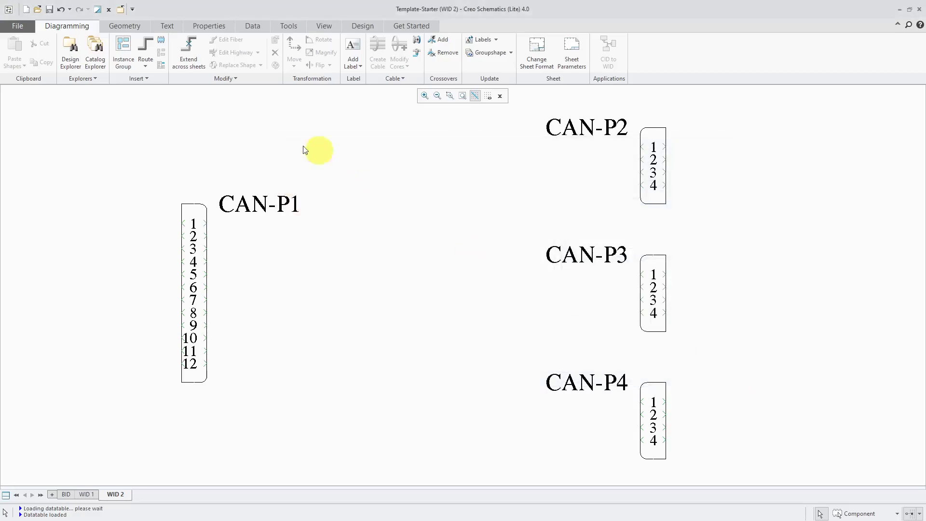
pyautogui.click(148, 64)
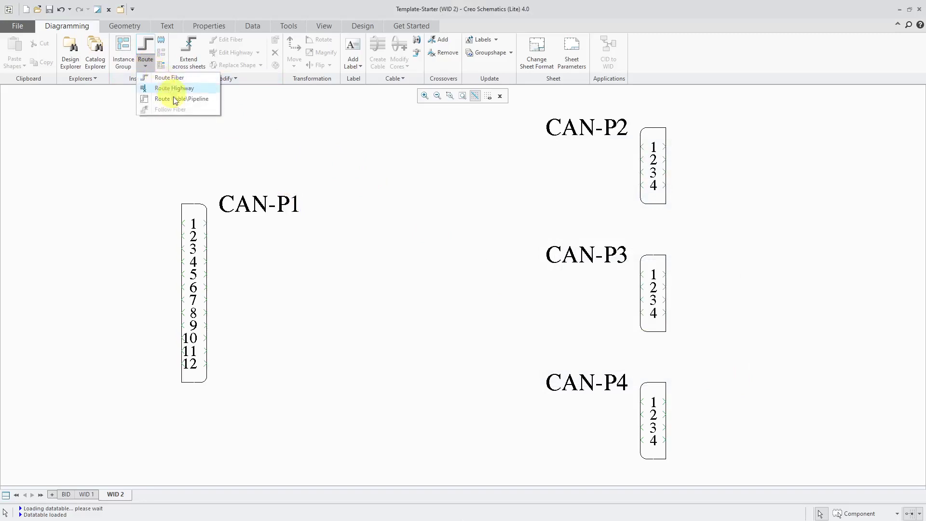
pyautogui.click(175, 81)
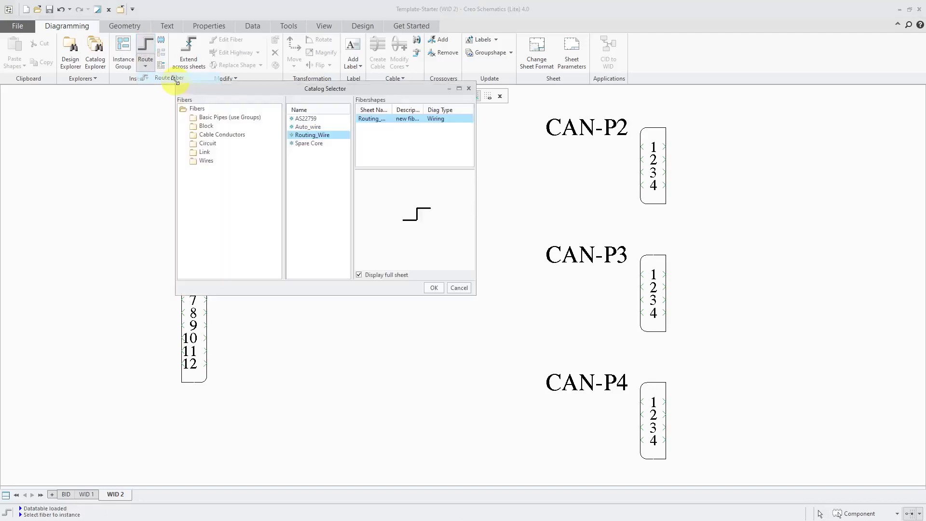
pyautogui.click(309, 118)
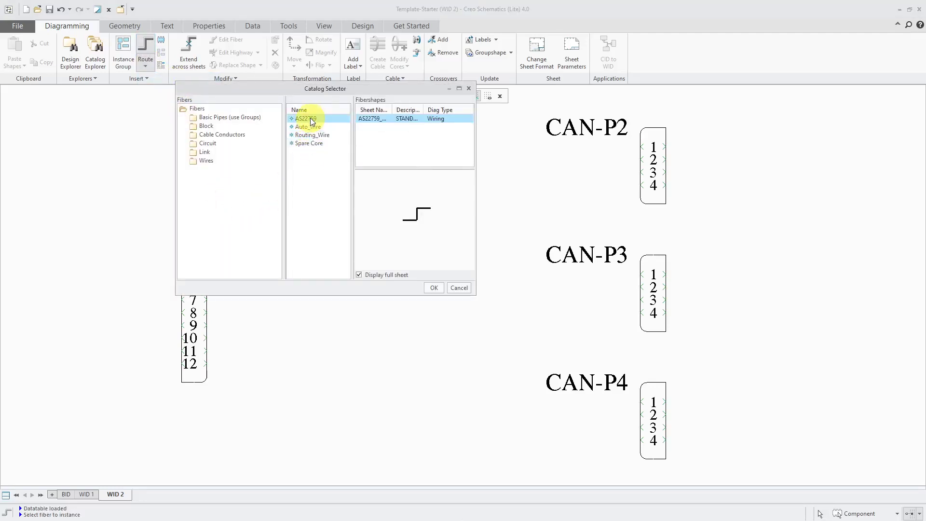
pyautogui.click(433, 287)
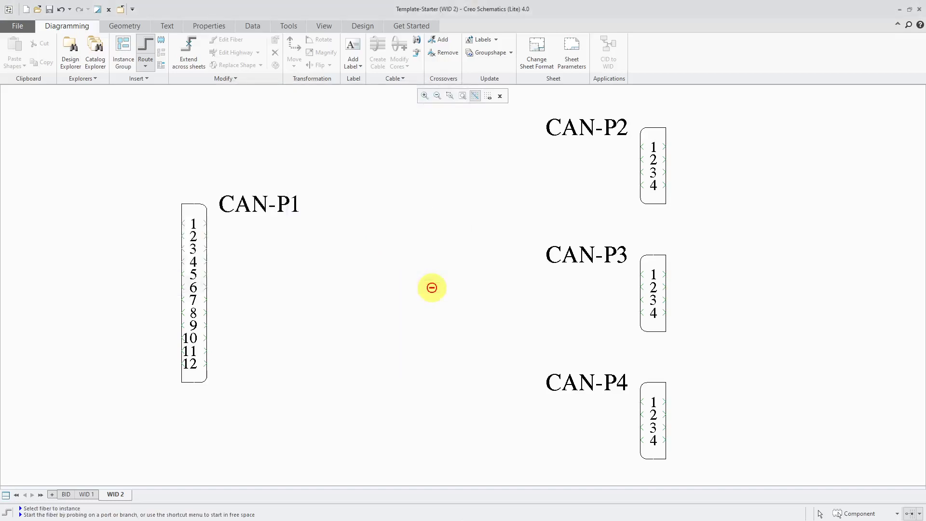
# Connect wire W001 from CAN-P1 pin 5 to CAN-P3 pin 1
pyautogui.click(218, 273)
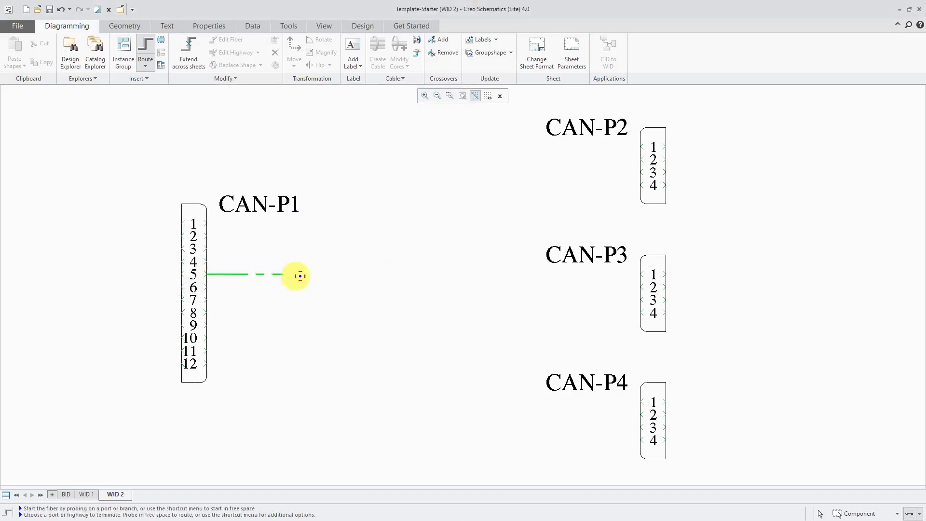
pyautogui.click(628, 273)
pyautogui.scroll(1, 438, 241)
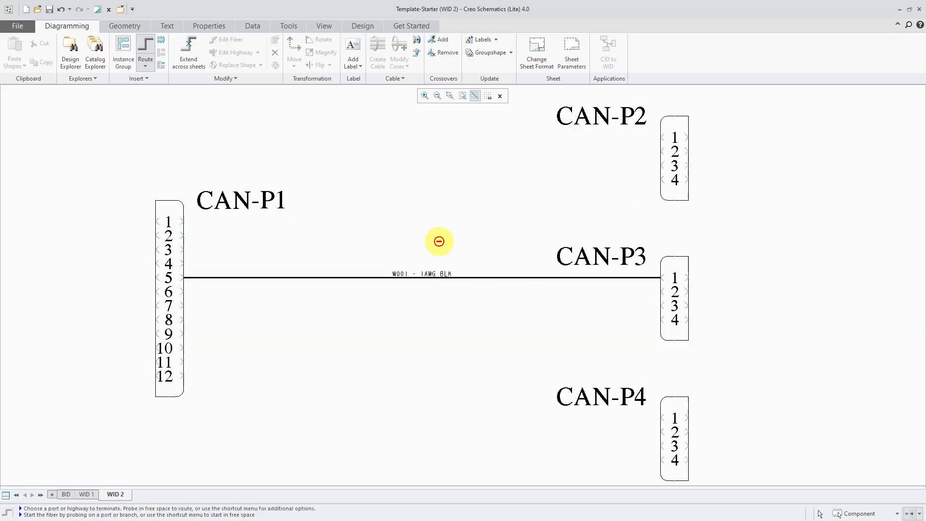
# Exit the routing tool and bring up wire W001's properties
pyautogui.rightClick(456, 208)
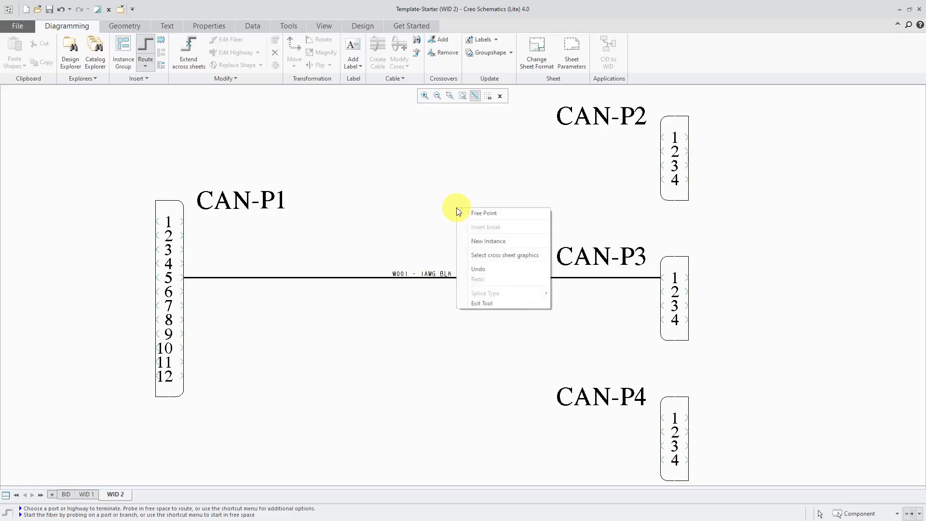
pyautogui.click(484, 304)
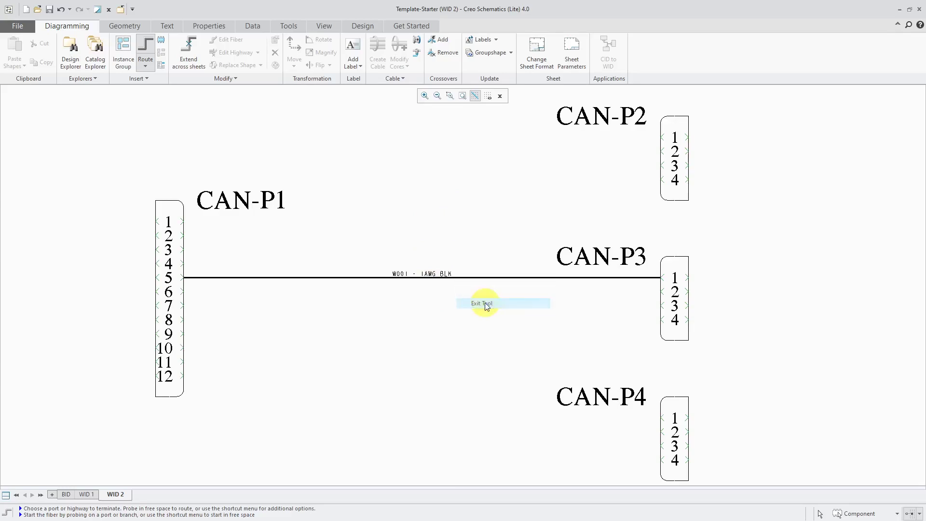
pyautogui.click(495, 279)
pyautogui.rightClick(512, 219)
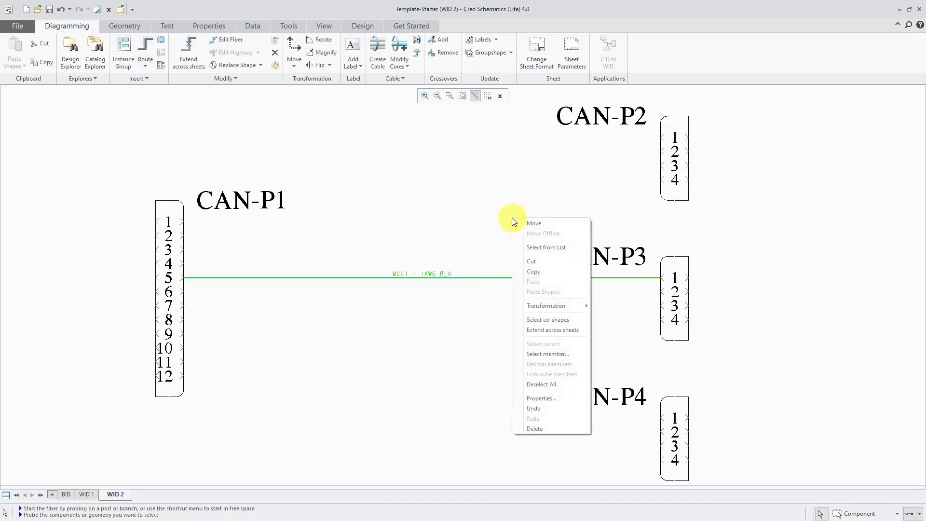
pyautogui.click(542, 397)
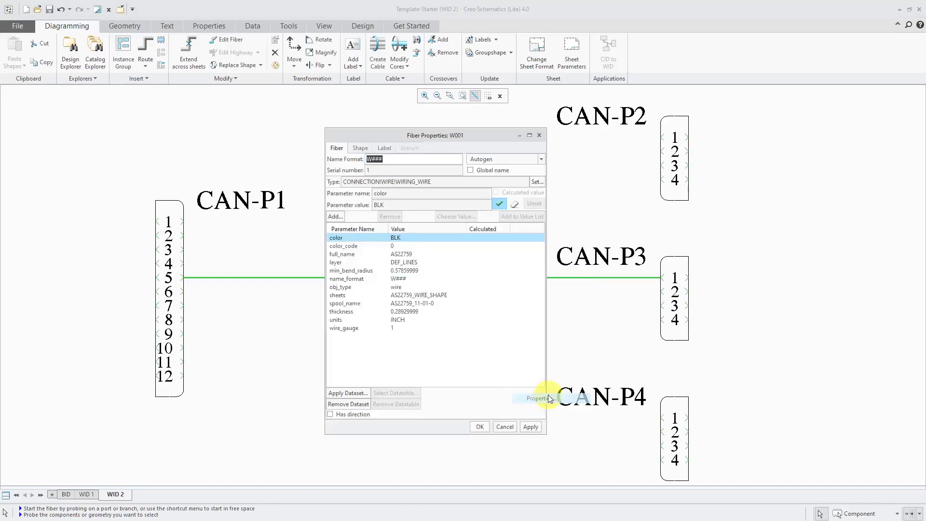
# Apply the 20-gauge RED AS22759_11-20-2 dataset to W001, filtered by wire_gauge 20
pyautogui.click(338, 393)
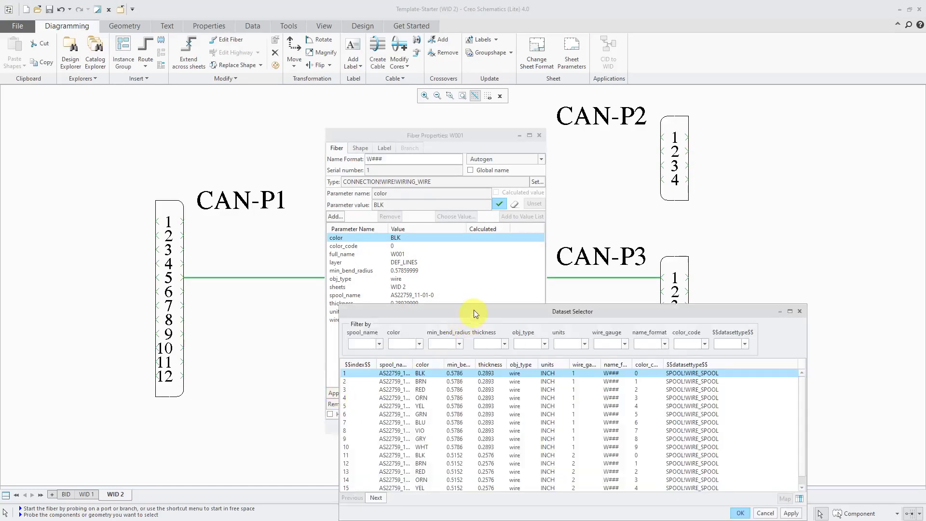
pyautogui.moveTo(474, 309); pyautogui.dragTo(473, 152)
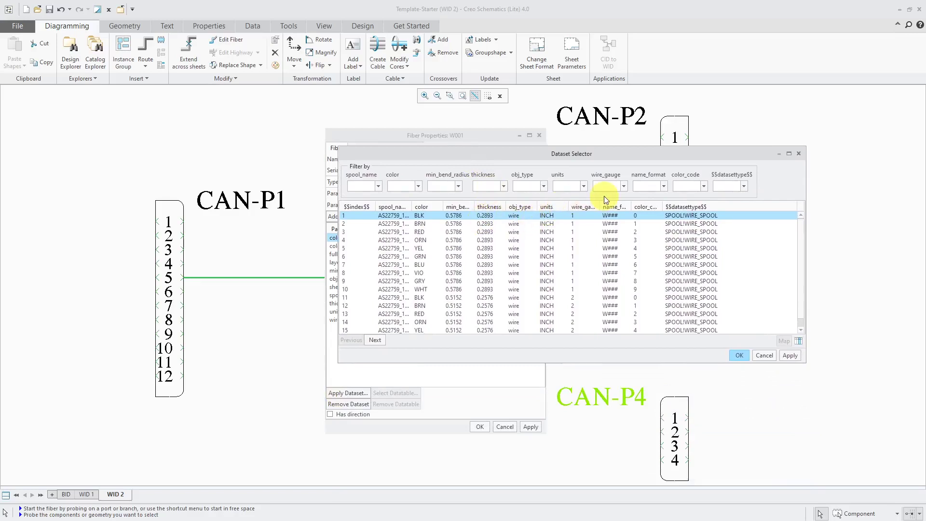
pyautogui.click(623, 186)
pyautogui.scroll(-1, 624, 230)
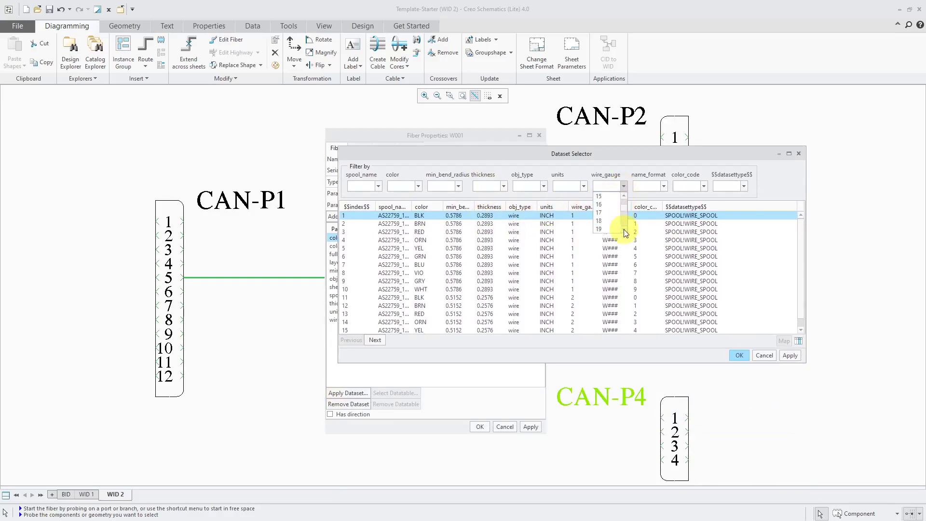
pyautogui.click(608, 230)
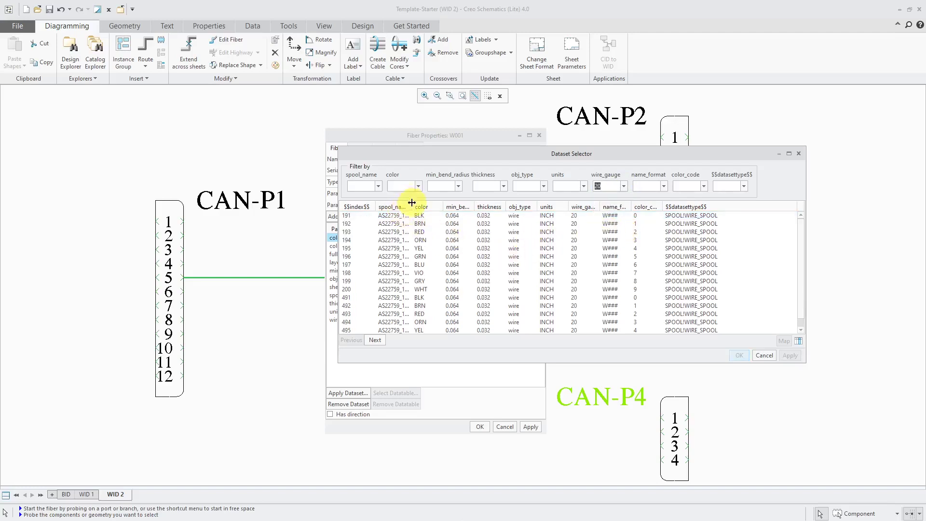
pyautogui.moveTo(413, 201); pyautogui.dragTo(436, 201)
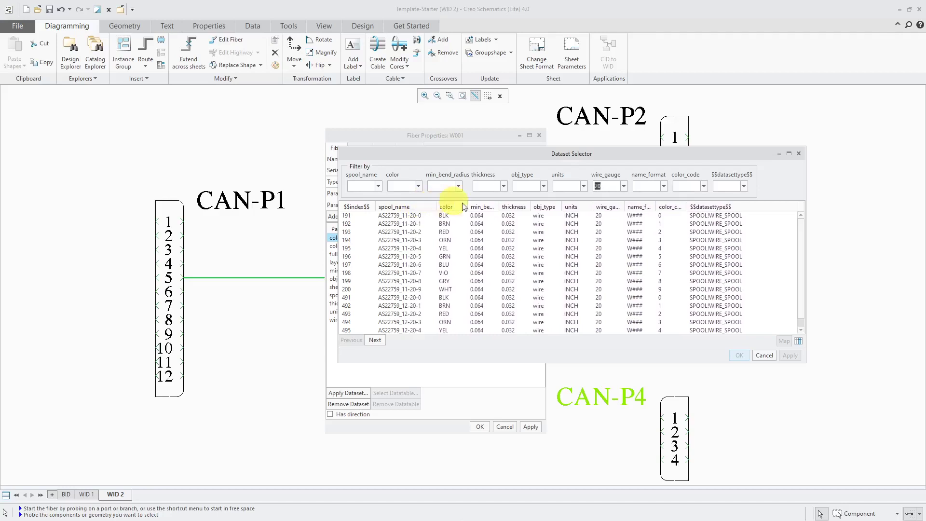
pyautogui.click(446, 233)
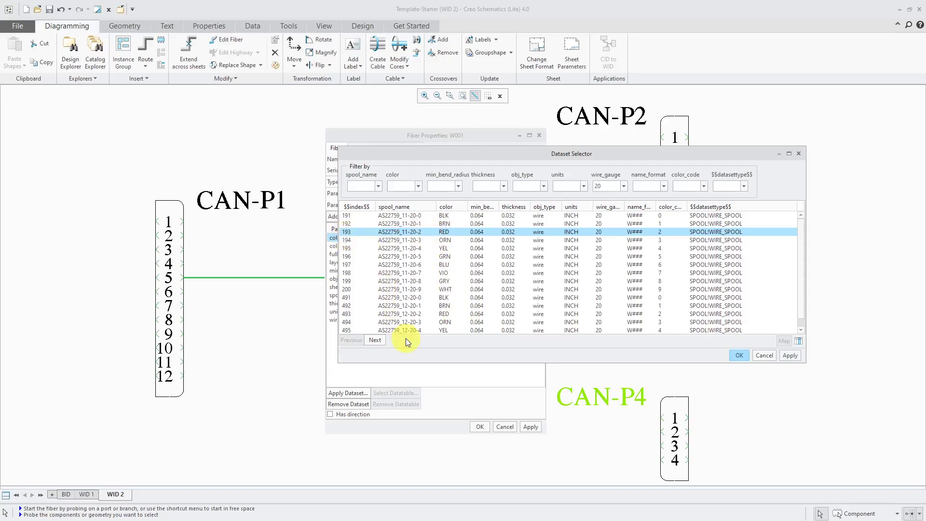
pyautogui.click(742, 355)
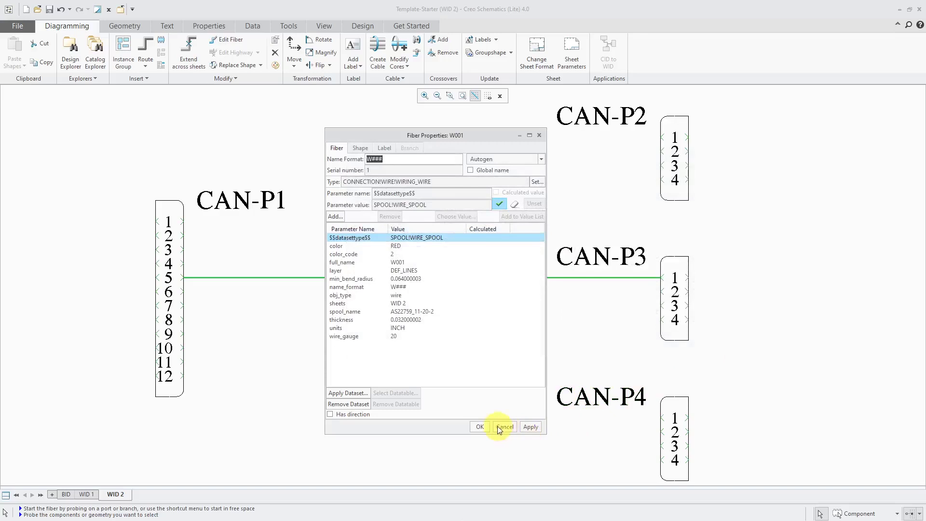
pyautogui.click(481, 426)
pyautogui.scroll(3, 428, 282)
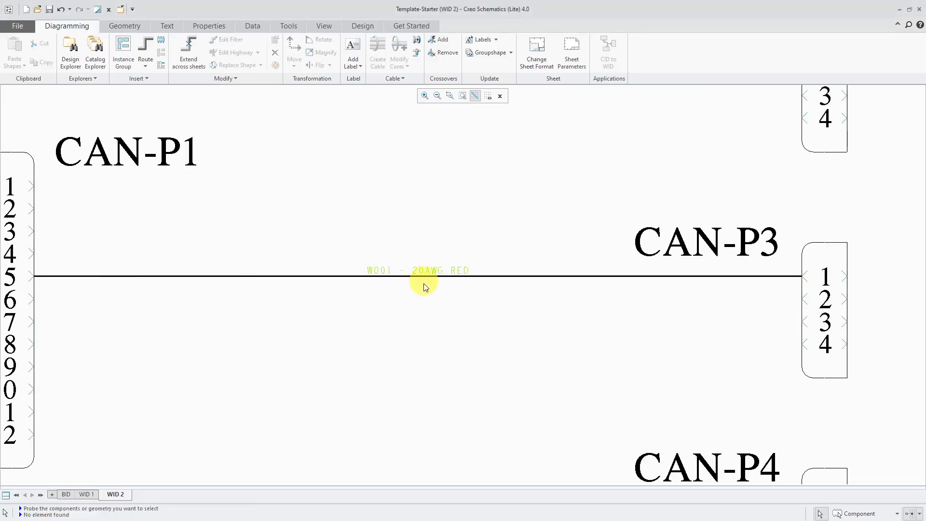
pyautogui.scroll(-2, 472, 322)
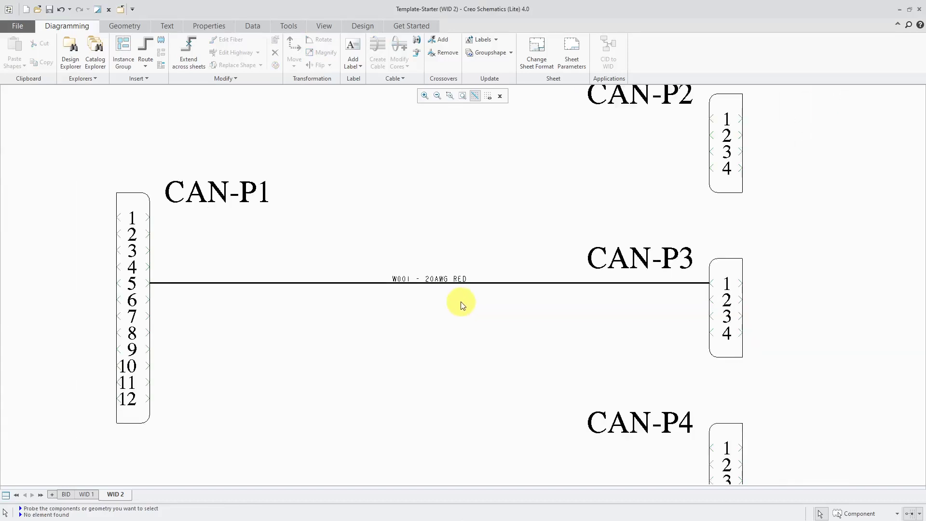